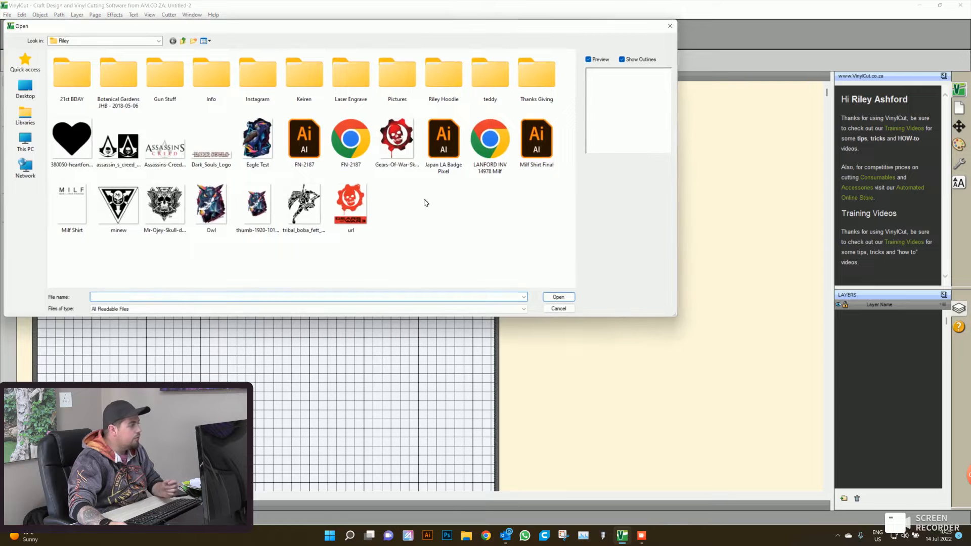
- Import the Eagle Test image and place it in the upper-left part of the page
double_click(259, 151)
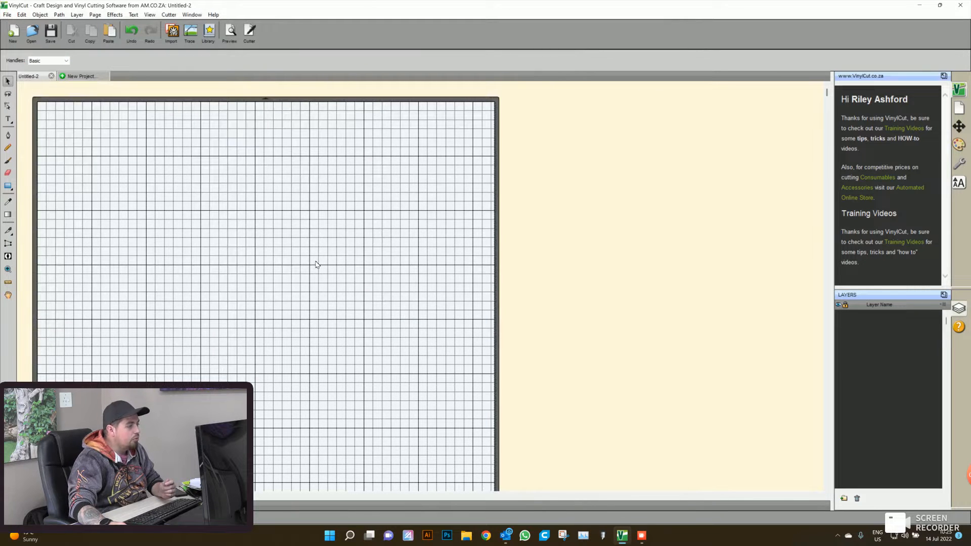
click(219, 311)
click(208, 258)
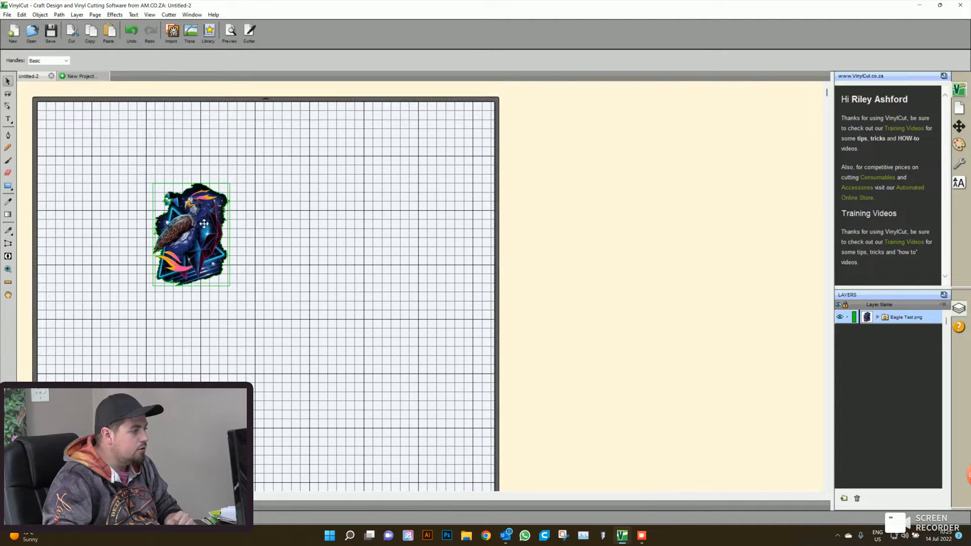
- Start adding a shadow layer to the eagle image with the type Shadow (Rounded)
drag(274, 308, 126, 156)
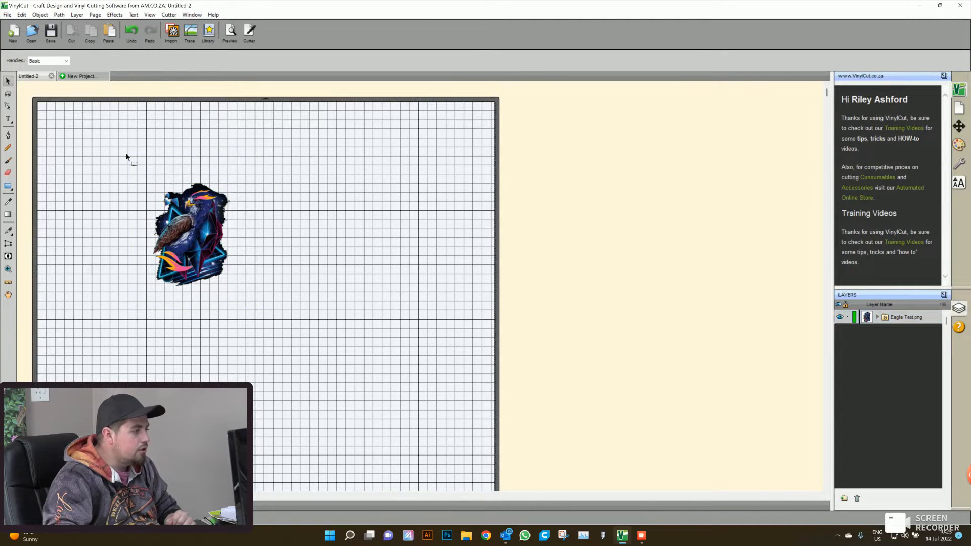
right_click(201, 230)
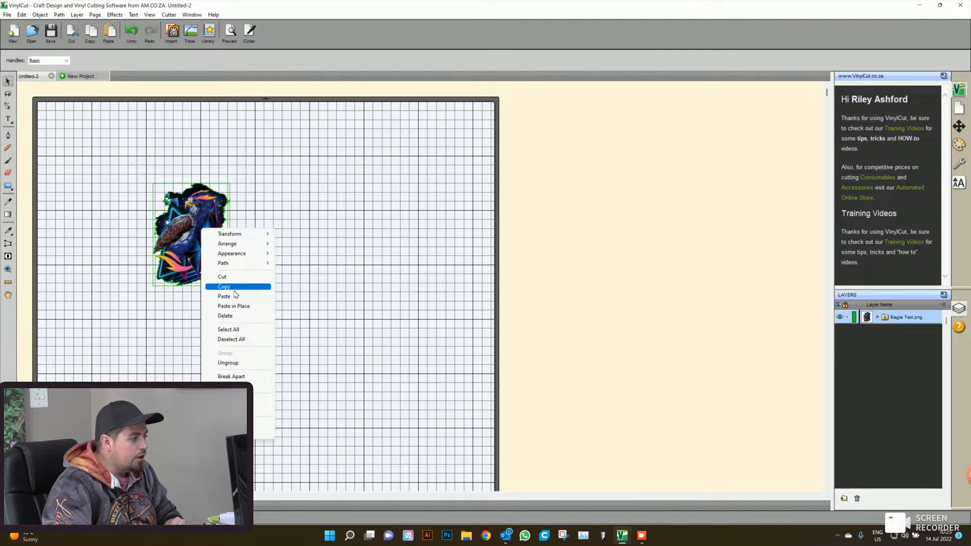
mouse_move(242, 259)
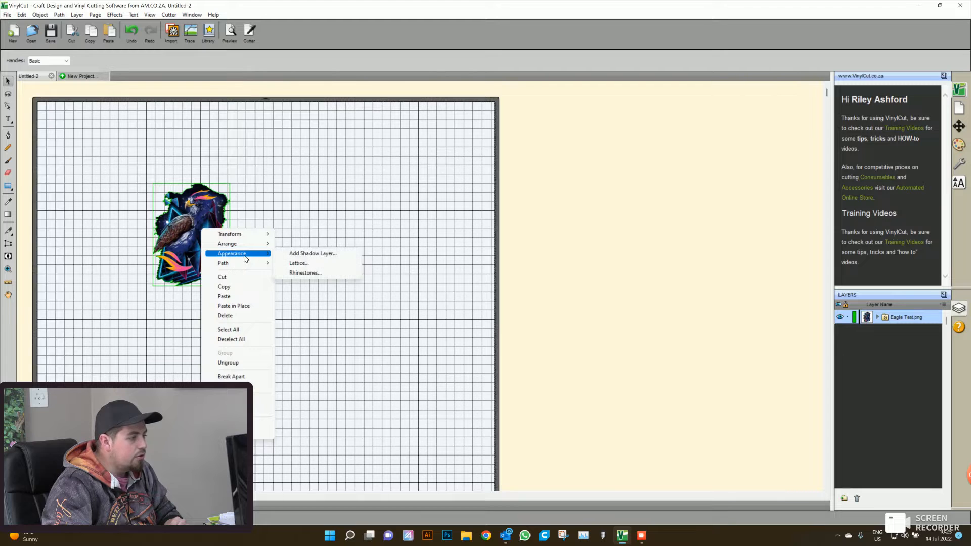
click(291, 256)
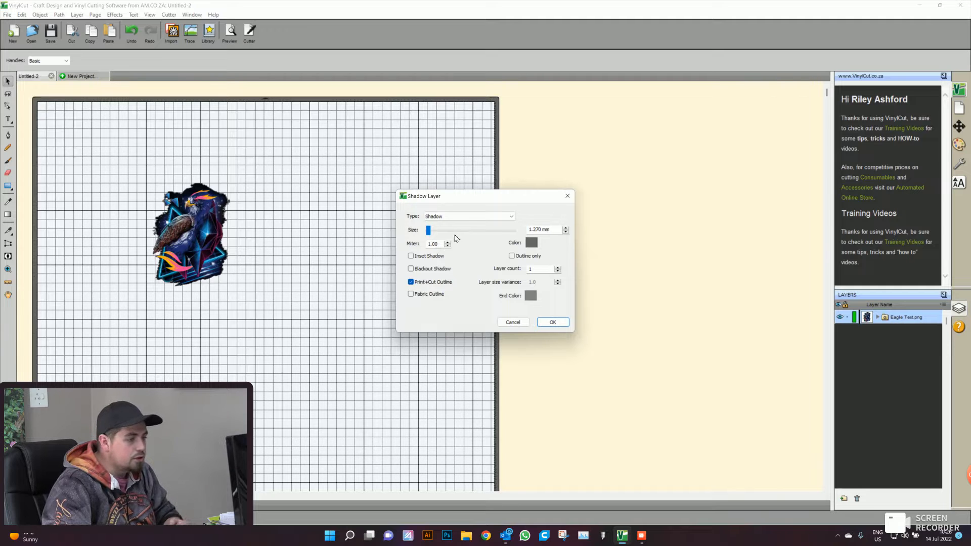
click(467, 217)
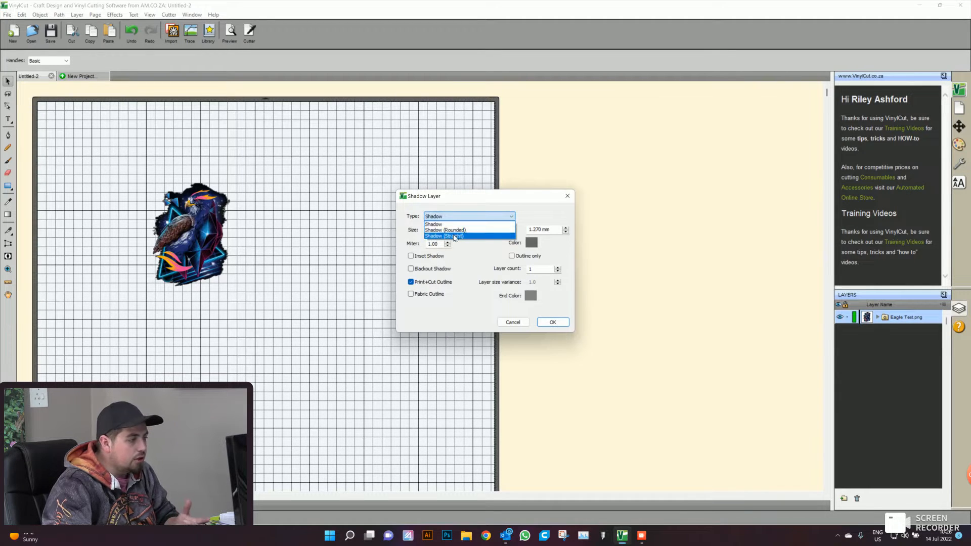
click(453, 230)
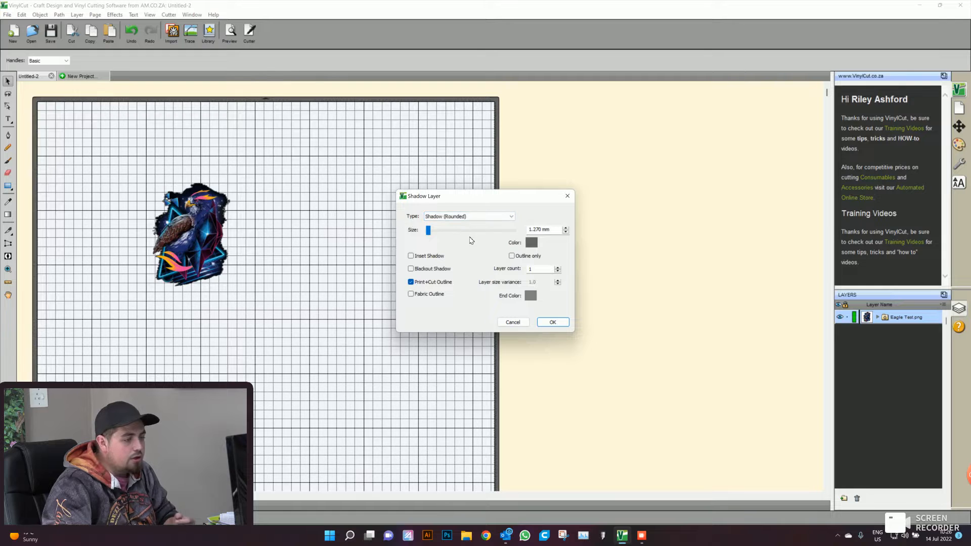
- Try a shadow size of 3 mm and switch the Outline only option on and off
mouse_move(551, 230)
mouse_down()
mouse_move(528, 229)
mouse_move(565, 231)
mouse_up()
click(528, 230)
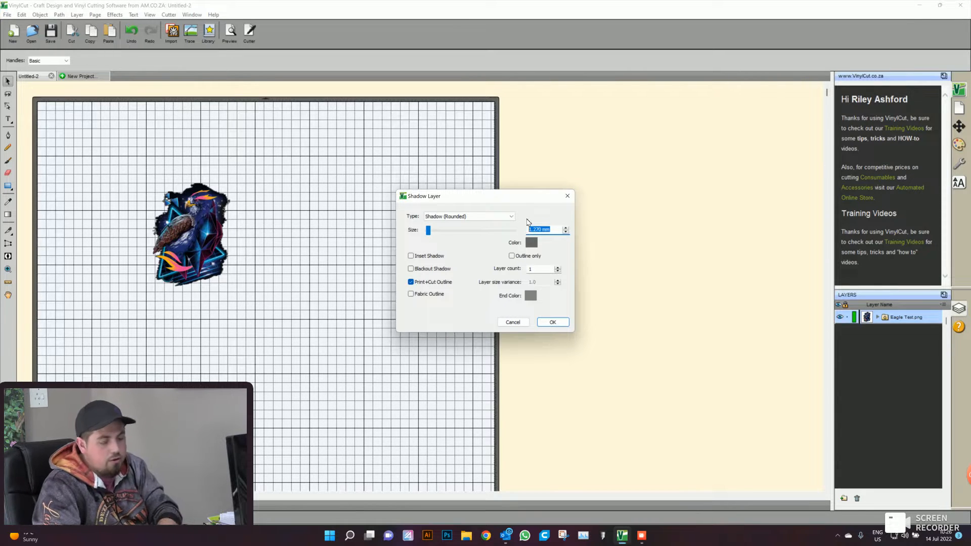
text(3)
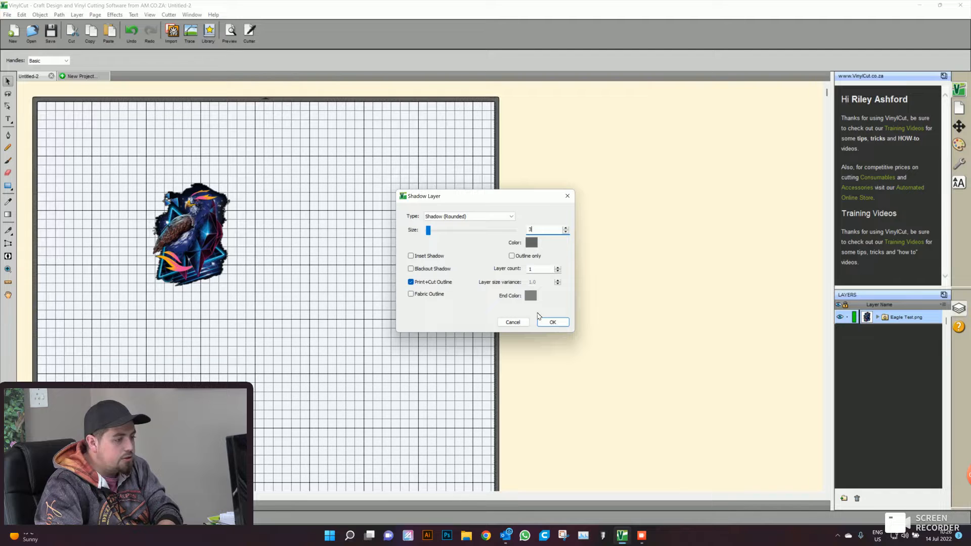
key(Tab)
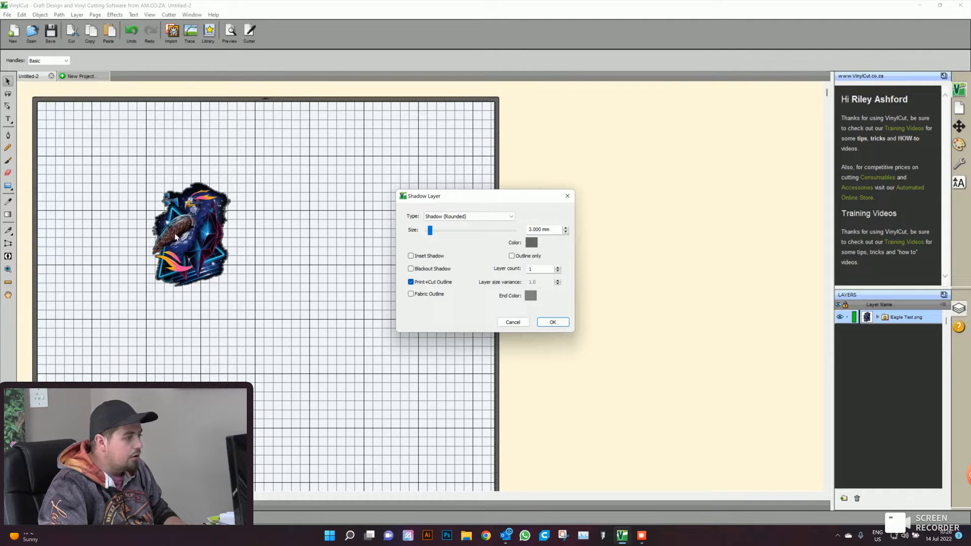
key(Tab)
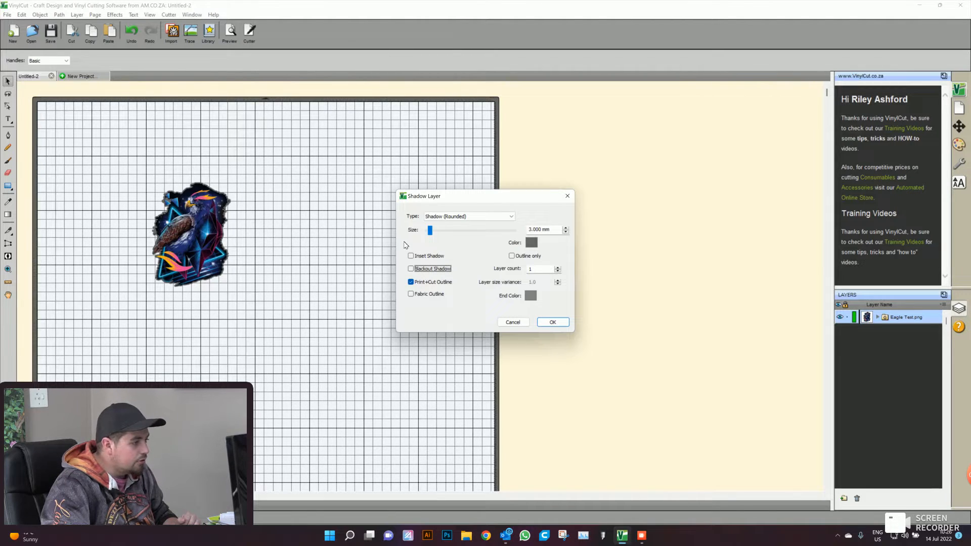
click(522, 257)
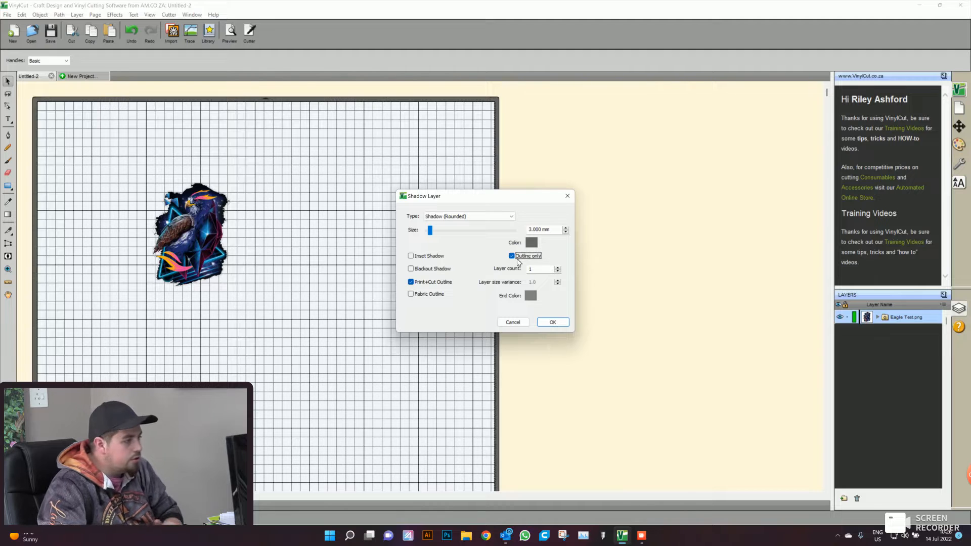
click(519, 259)
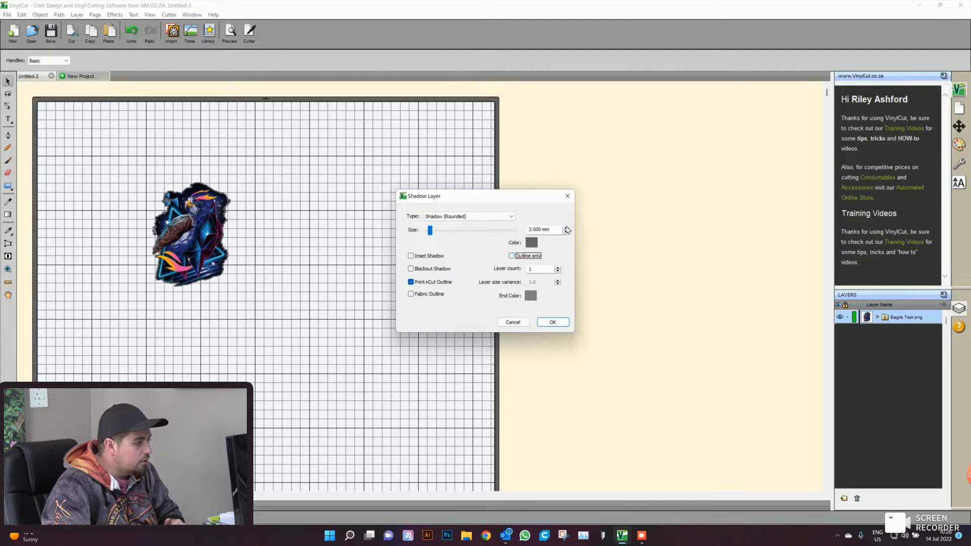
- Set the shadow size to 4 mm and create the shadow layer around the eagle
drag(552, 230, 527, 230)
click(528, 231)
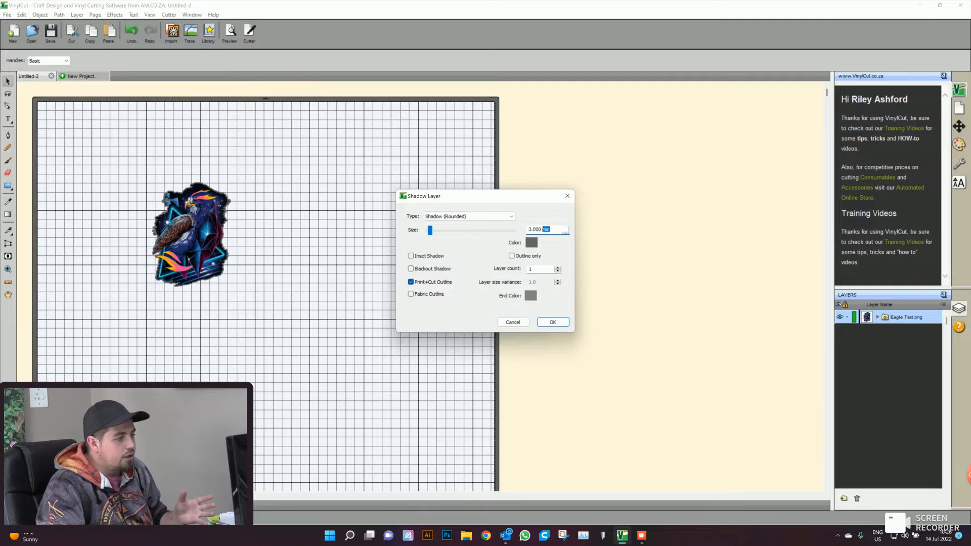
text(4)
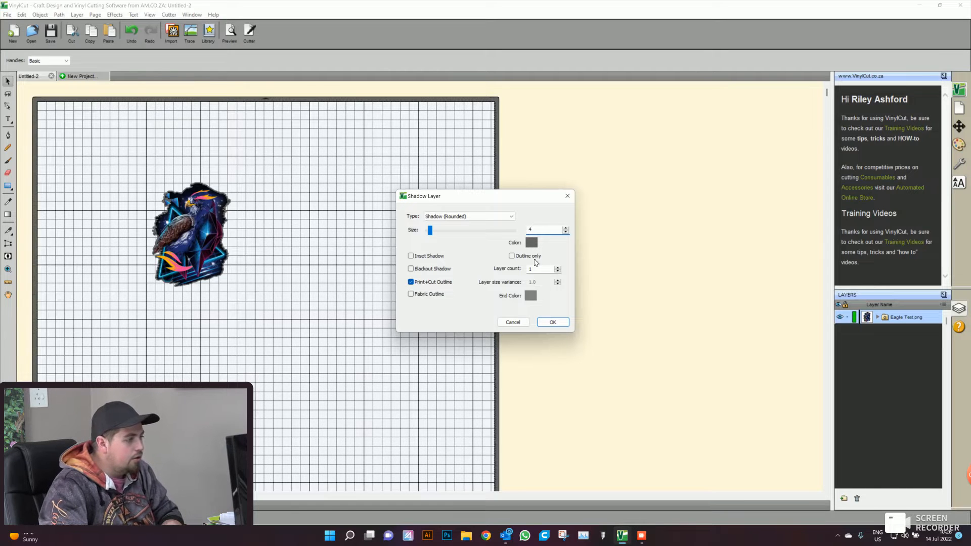
key(Tab)
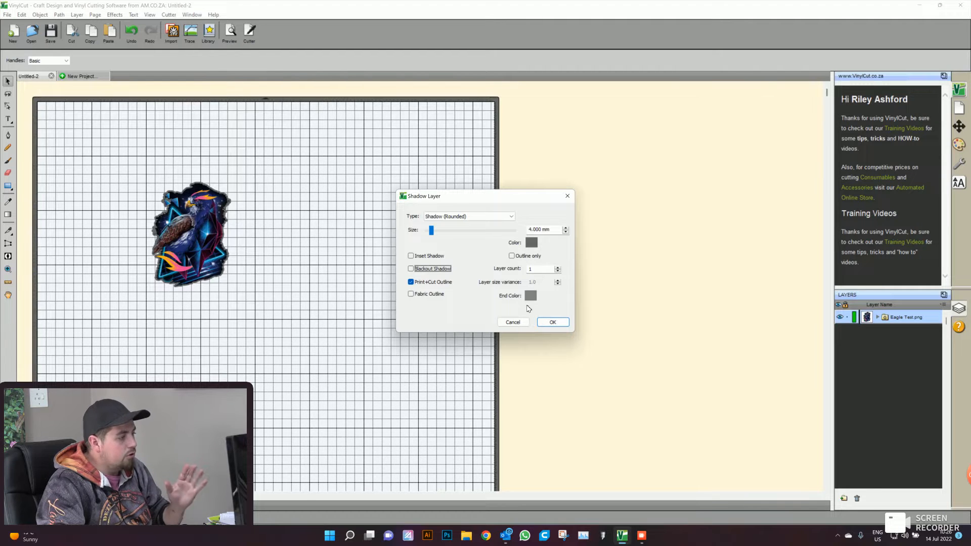
click(548, 323)
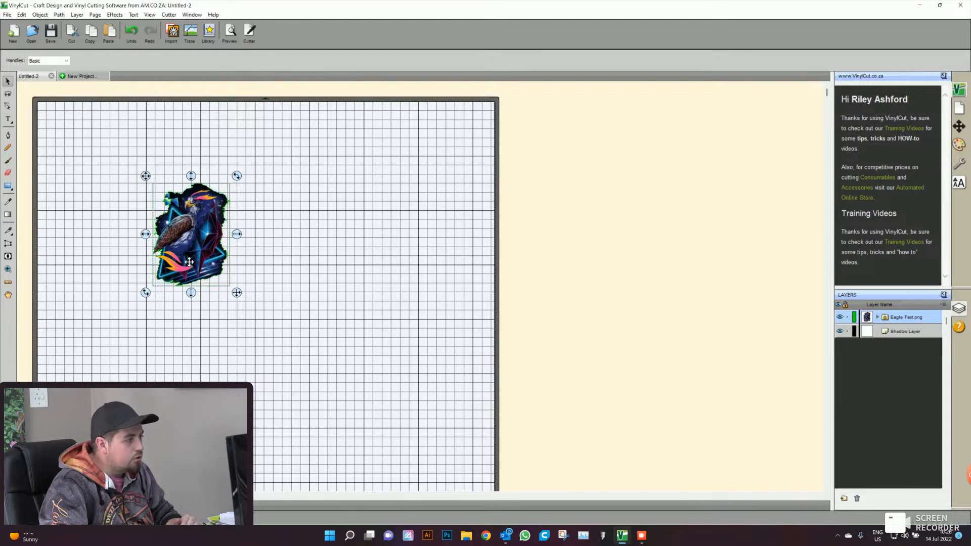
- Examine the shadow outline around the eagle's edges up close, and return to the whole-page view
scroll(188, 262, up, 4)
click(366, 274)
scroll(336, 250, up, 3)
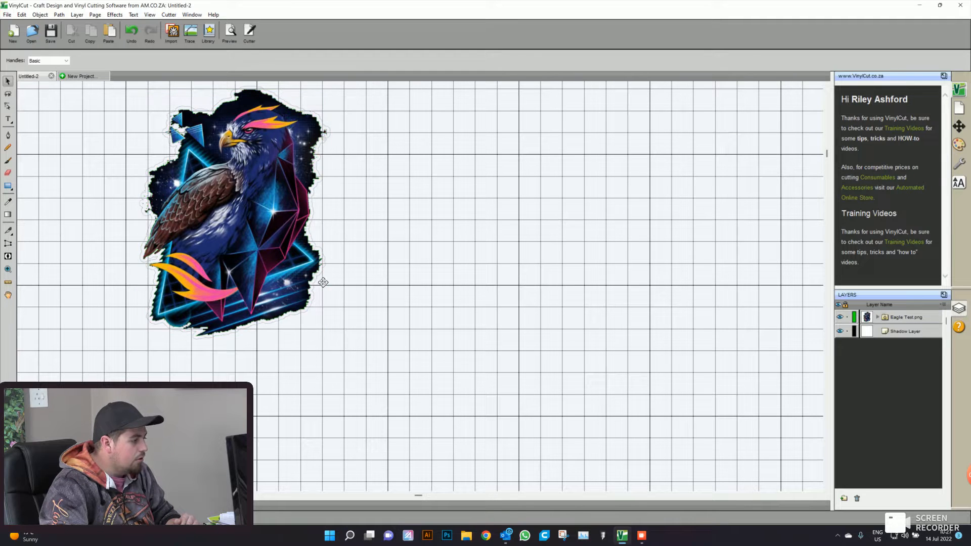
click(327, 260)
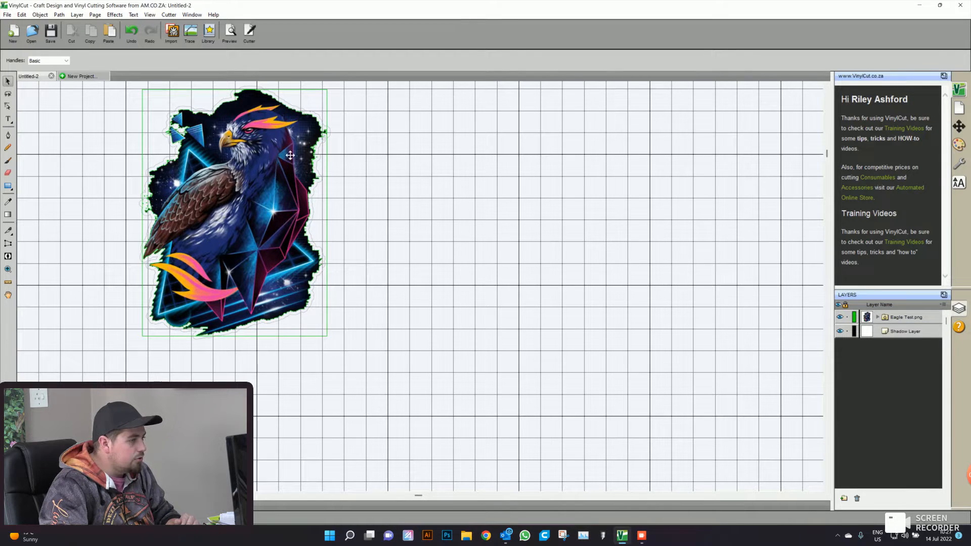
click(375, 196)
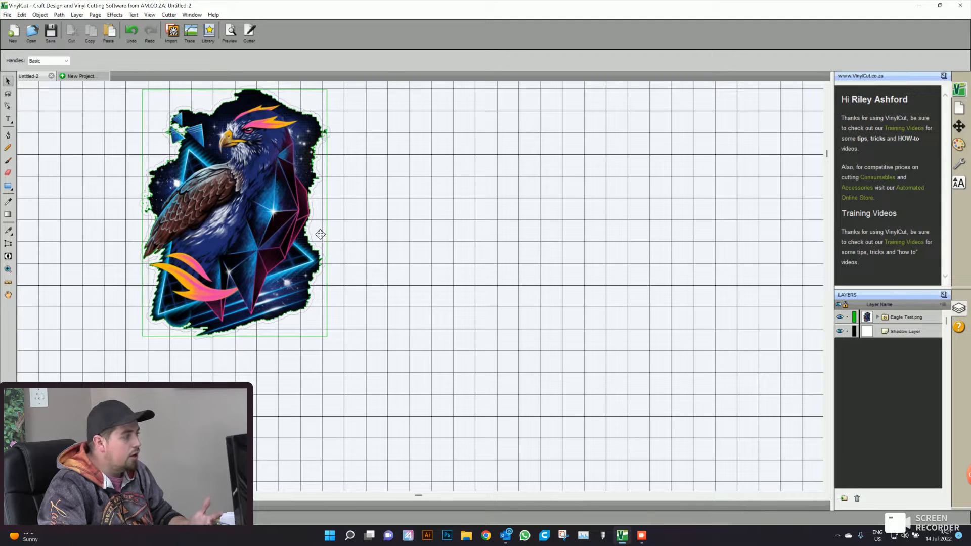
scroll(320, 237, up, 1)
scroll(320, 236, up, 1)
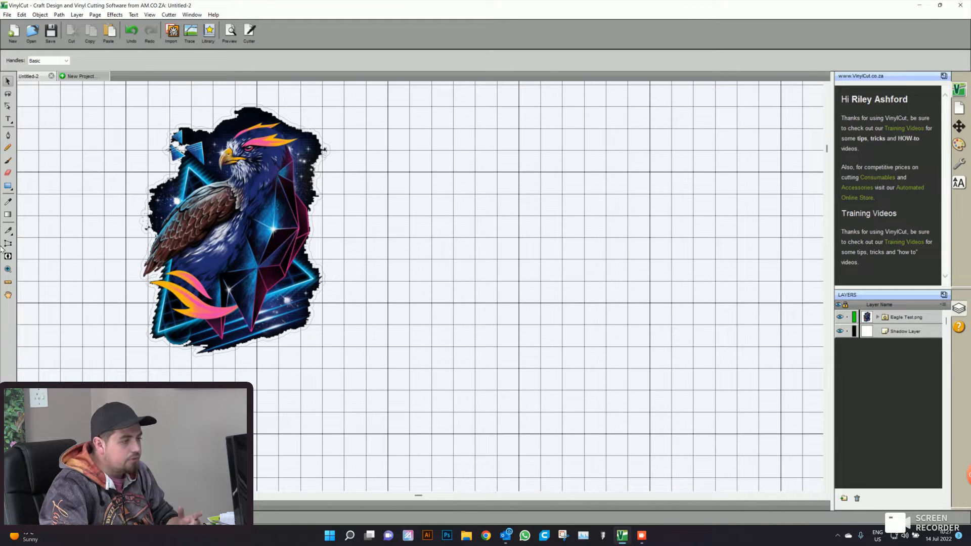
click(7, 269)
right_click(110, 262)
click(139, 411)
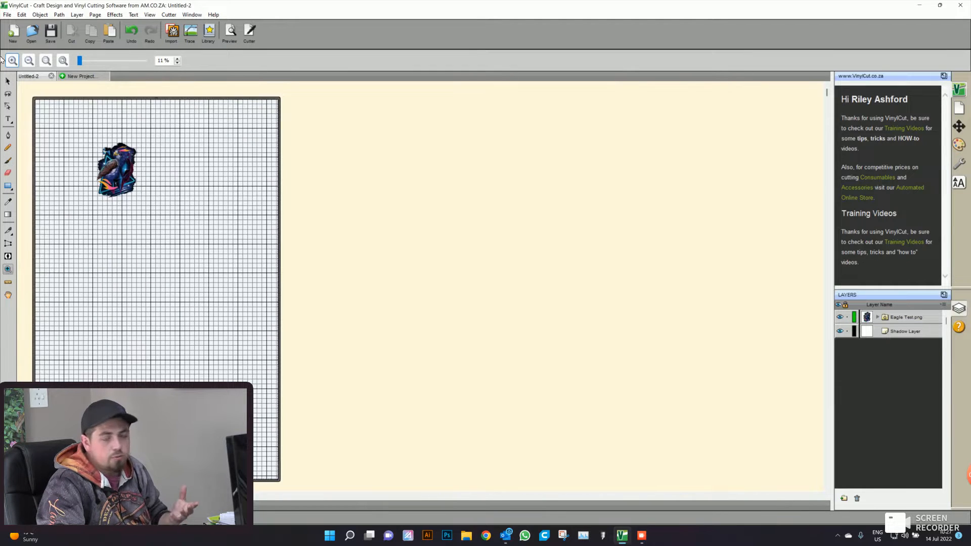
- Select the eagle image together with its shadow outline
click(9, 81)
click(116, 176)
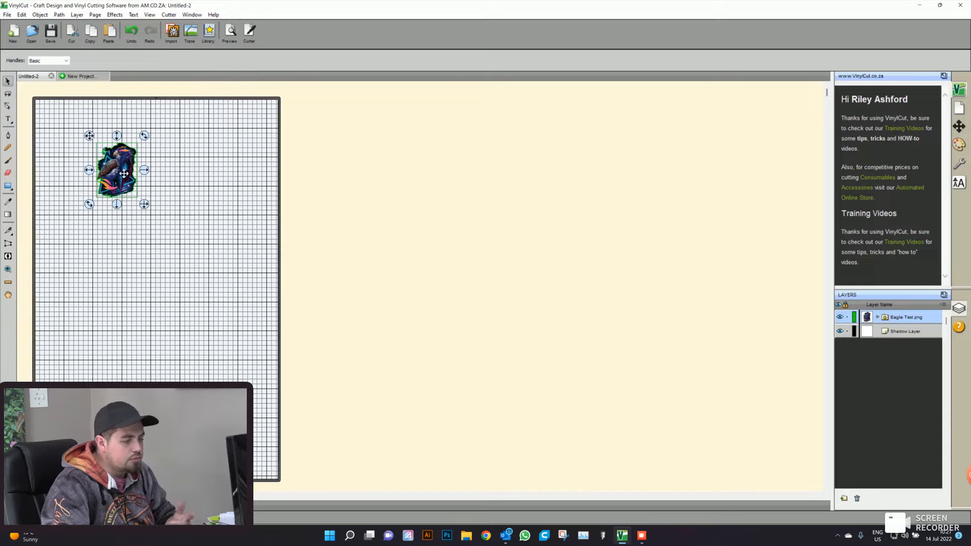
drag(188, 248, 71, 124)
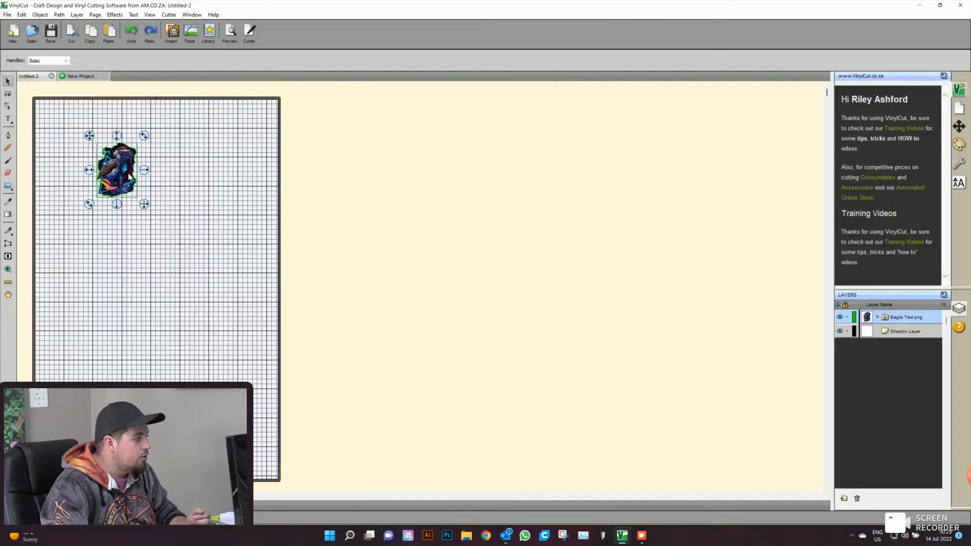
- Try scaling only the eagle image to 80 mm wide with proportions kept, and undo the scaling
right_click(129, 176)
mouse_move(167, 179)
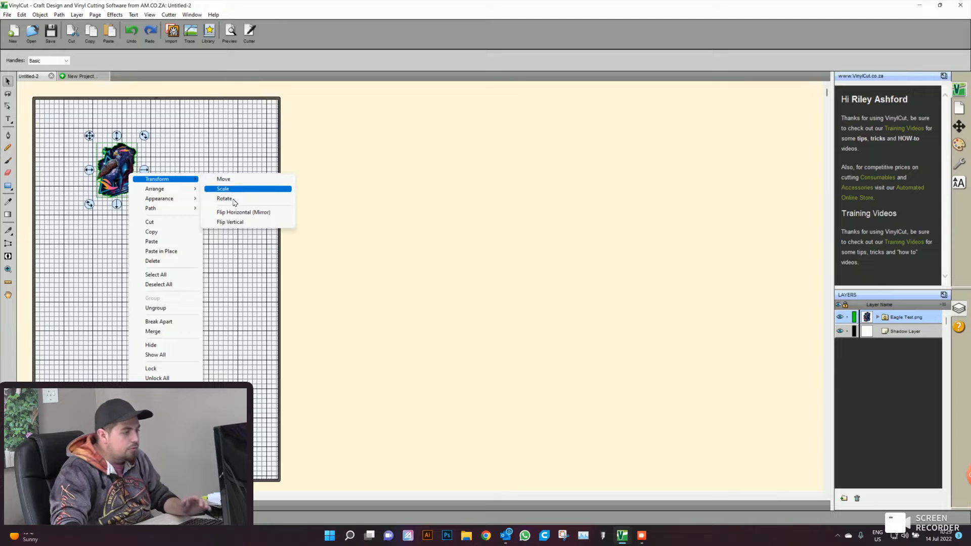
click(237, 190)
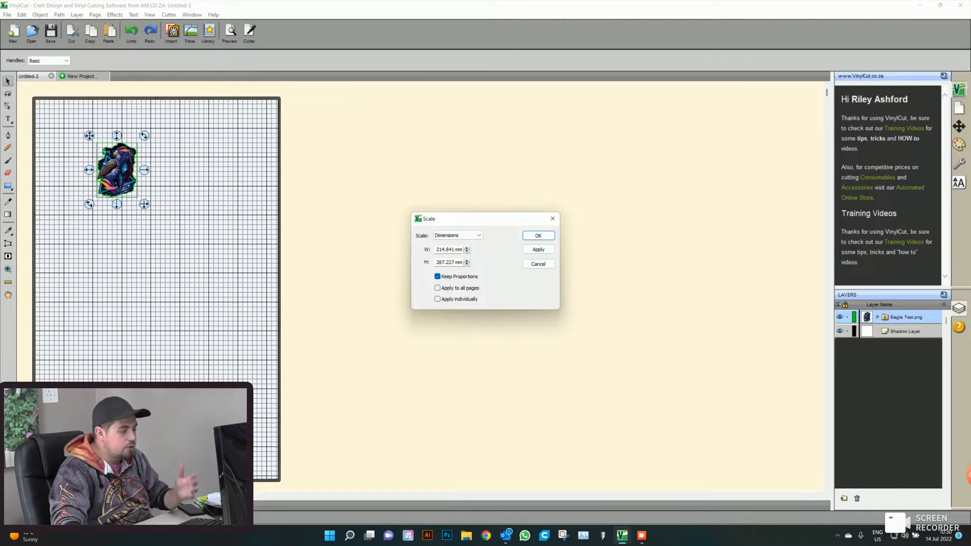
drag(435, 249, 469, 250)
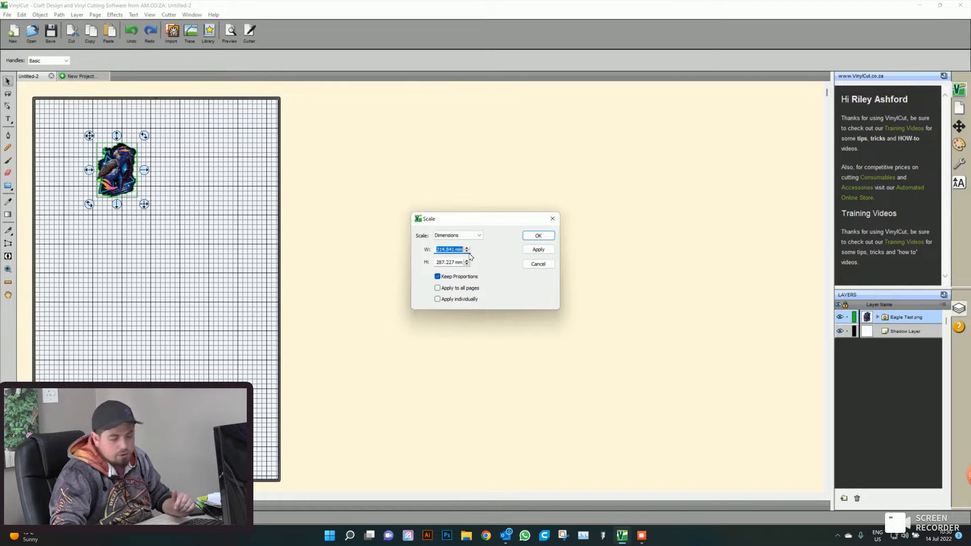
text(80)
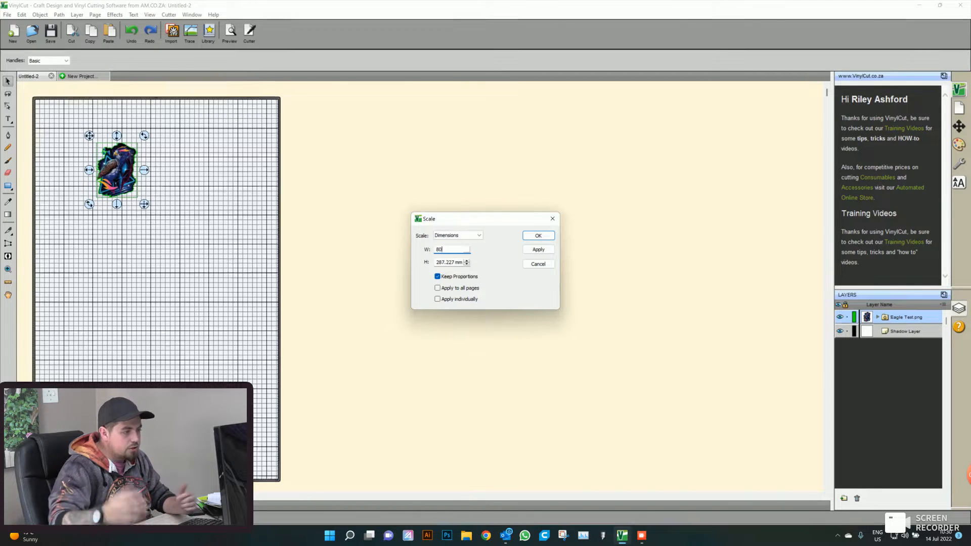
key(Tab)
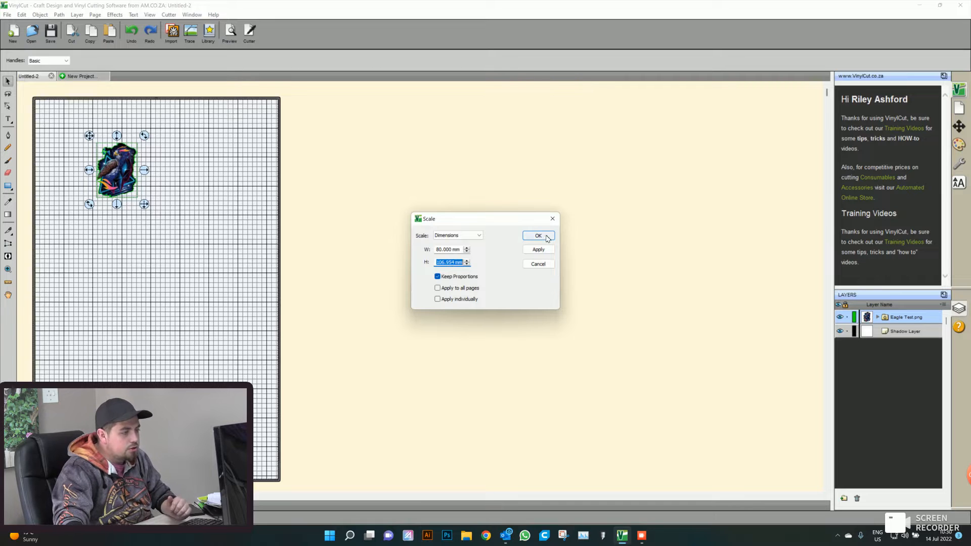
click(539, 250)
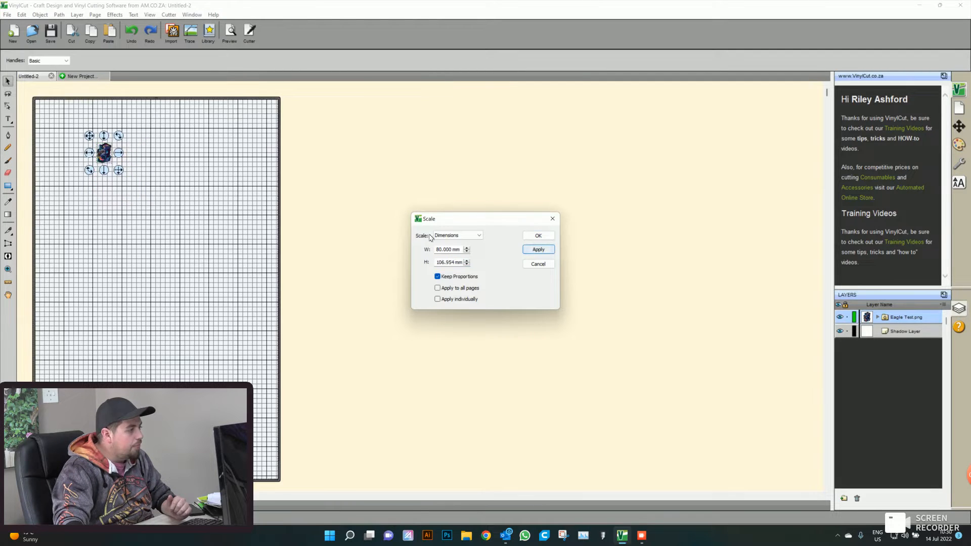
click(529, 236)
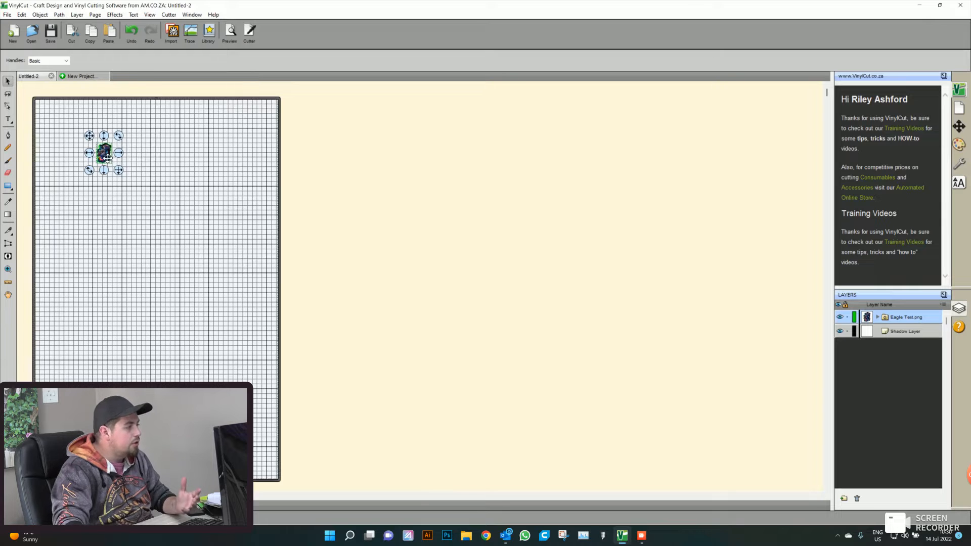
drag(69, 123, 168, 210)
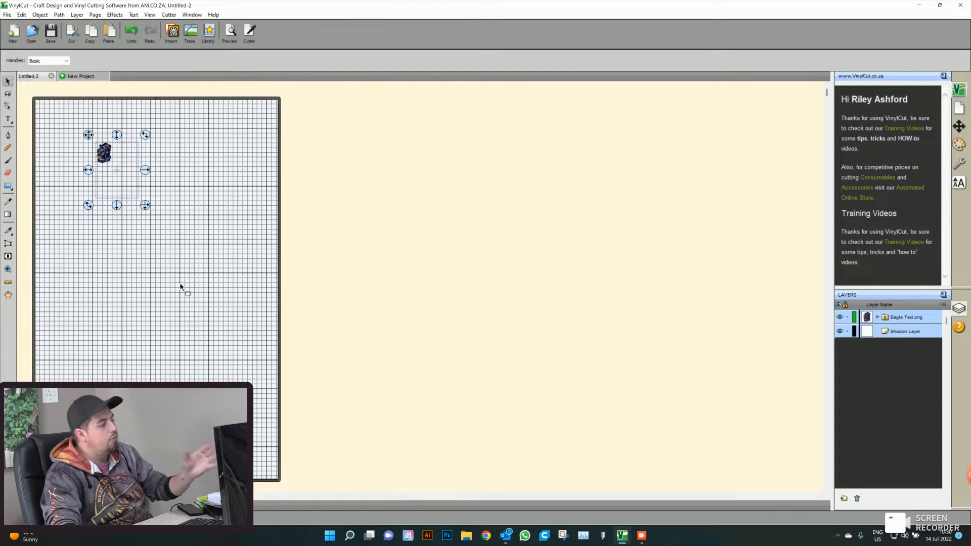
key(ctrl+z)
- Group the eagle image with its shadow outline and move the group to the page's upper-left corner
click(159, 266)
drag(202, 243, 58, 113)
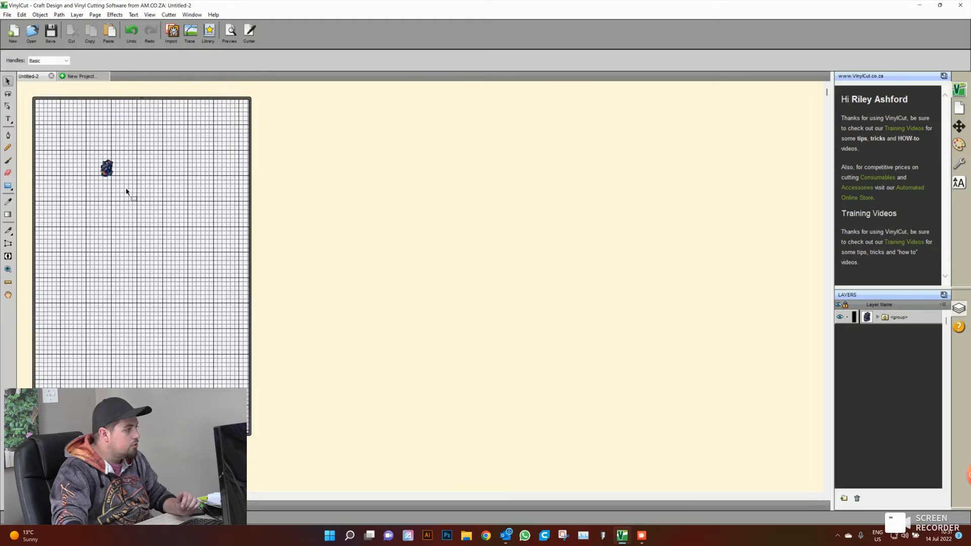
drag(127, 191, 34, 101)
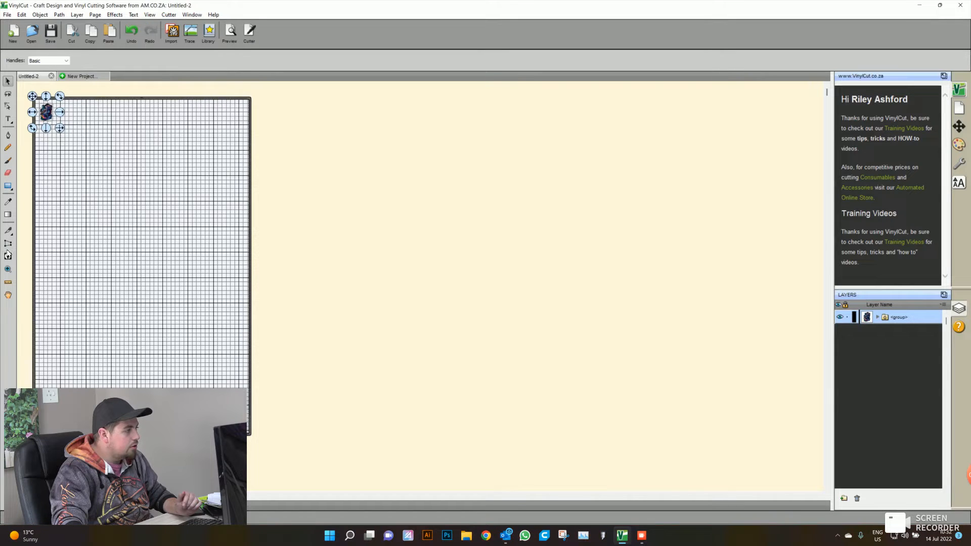
- Examine the grouped eagle near the page's upper-left corner up close and clear its selection
click(7, 268)
click(108, 118)
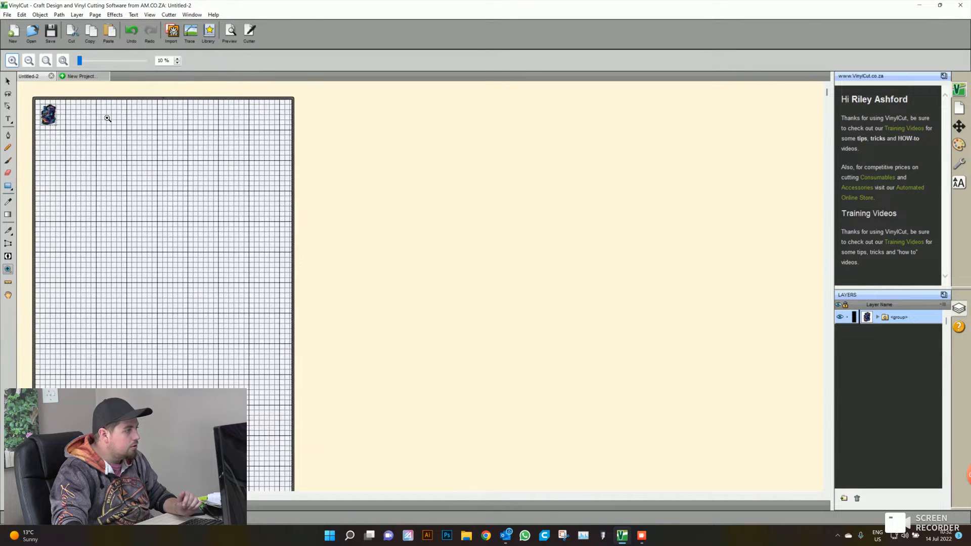
click(108, 119)
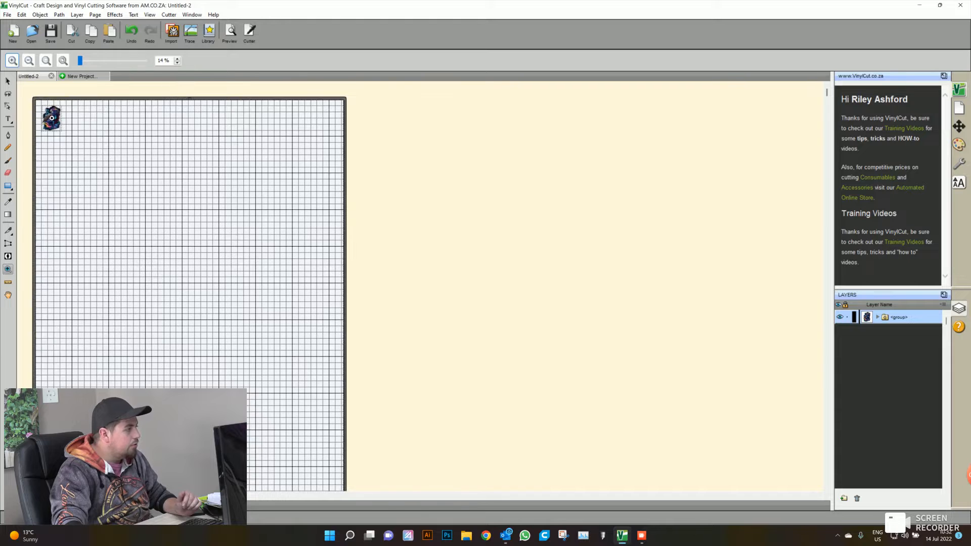
click(52, 118)
click(61, 121)
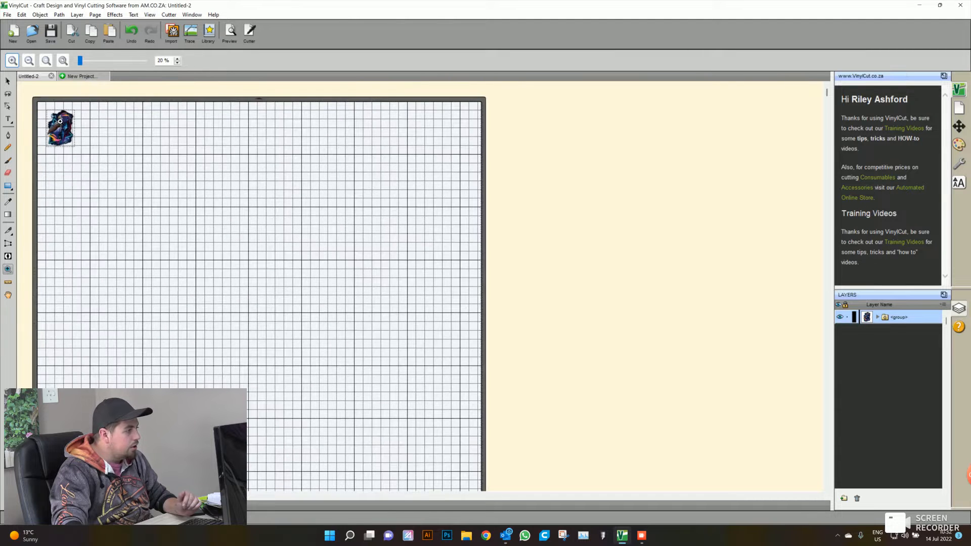
click(68, 131)
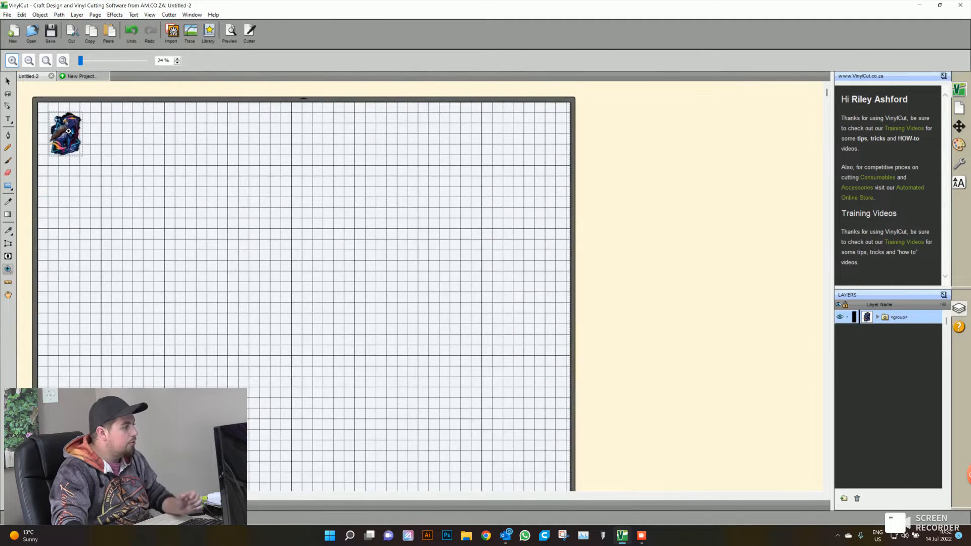
click(69, 131)
click(7, 81)
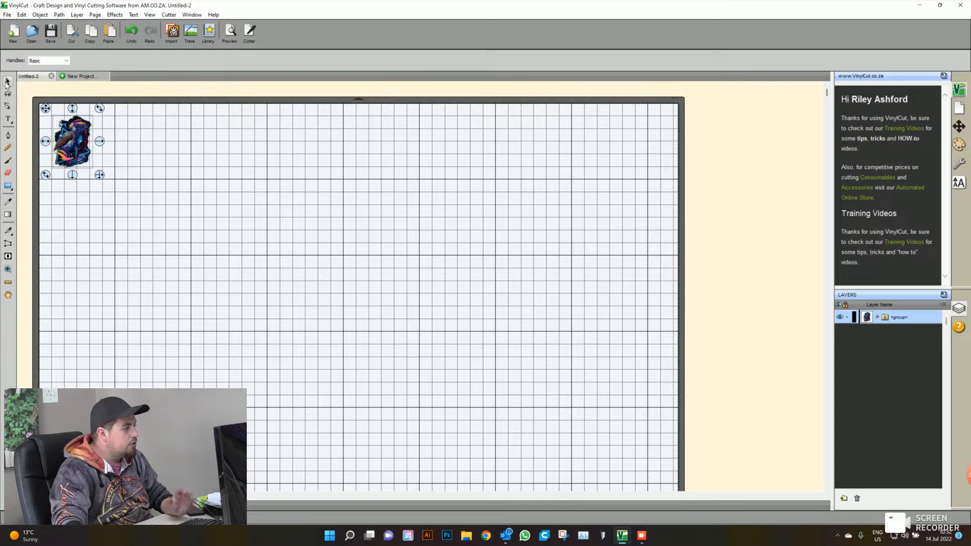
click(122, 199)
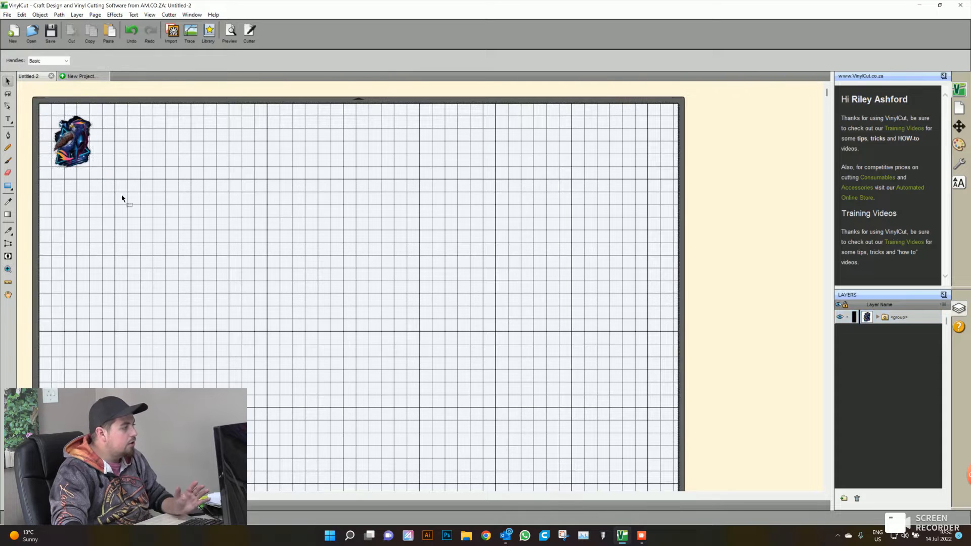
click(95, 151)
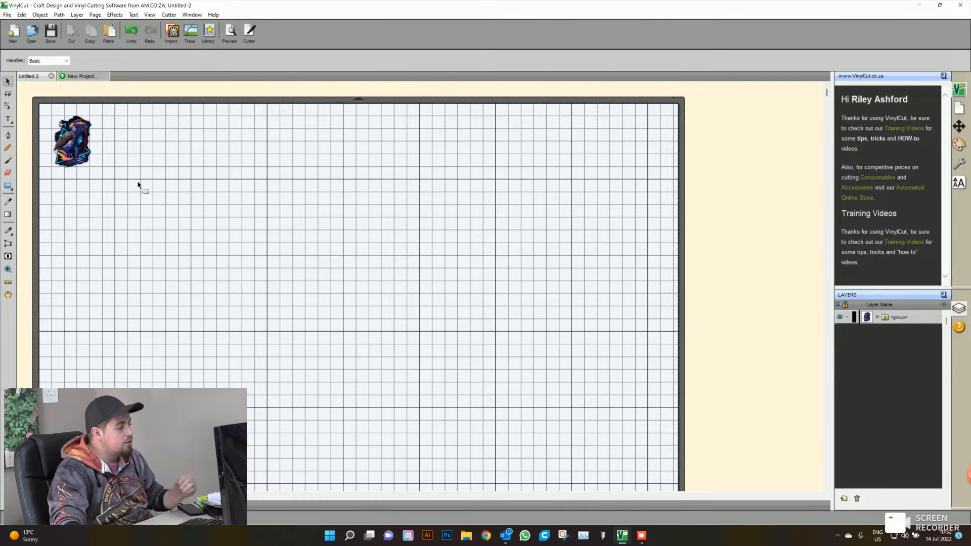
- Duplicate the eagle group into a grid of 10 columns and 3 rows
drag(147, 209, 35, 102)
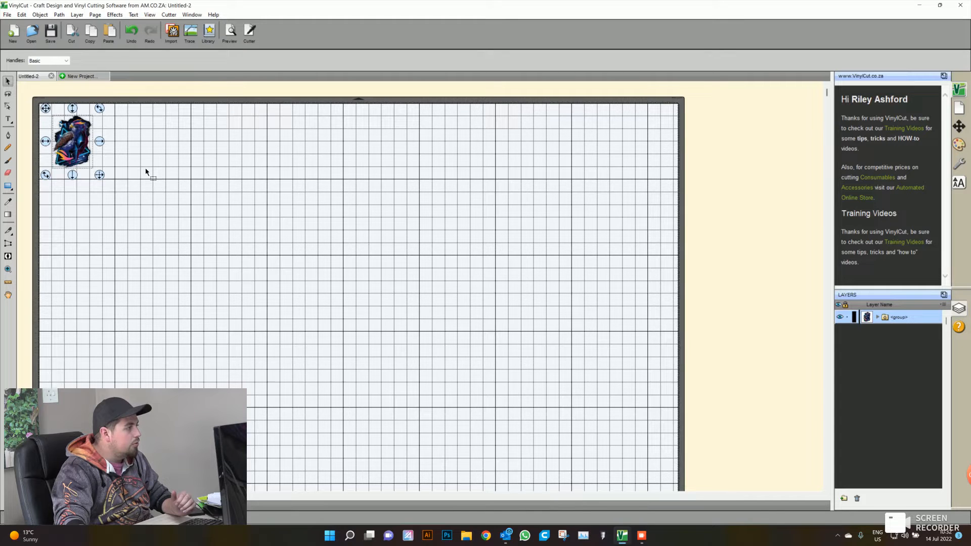
click(39, 16)
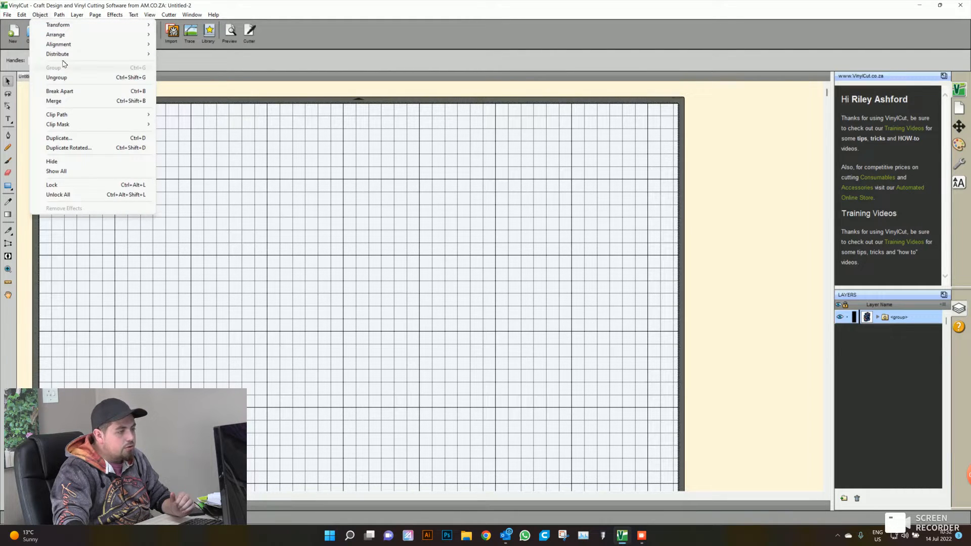
click(81, 140)
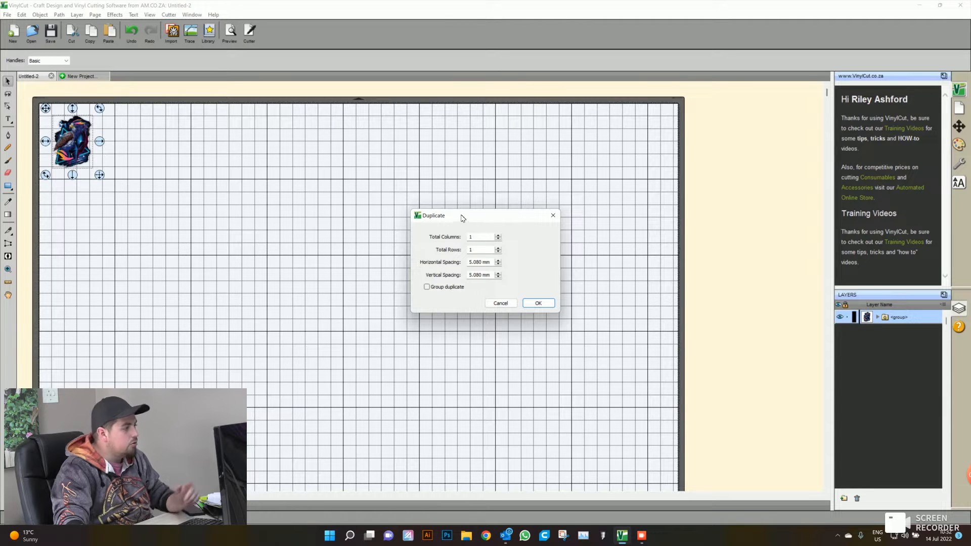
drag(461, 216, 459, 204)
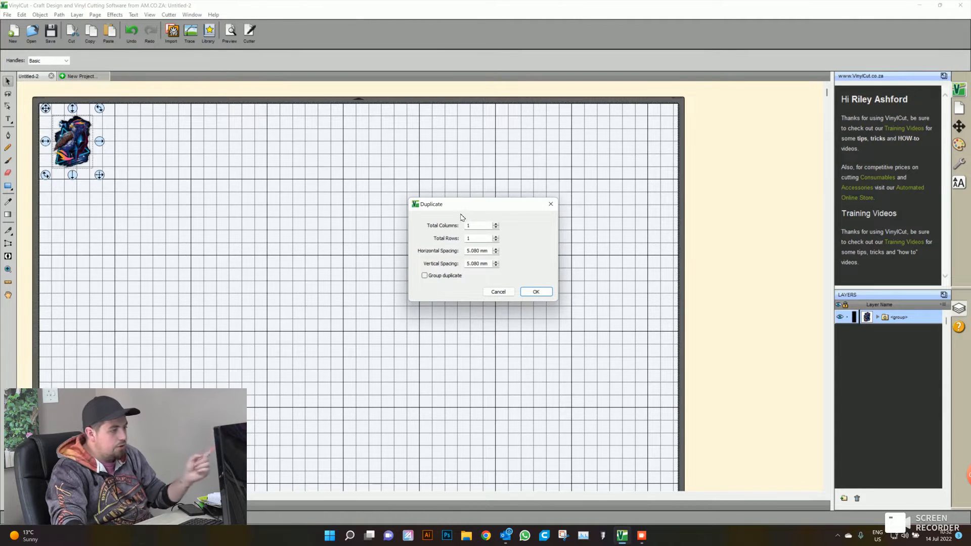
click(495, 236)
click(495, 236)
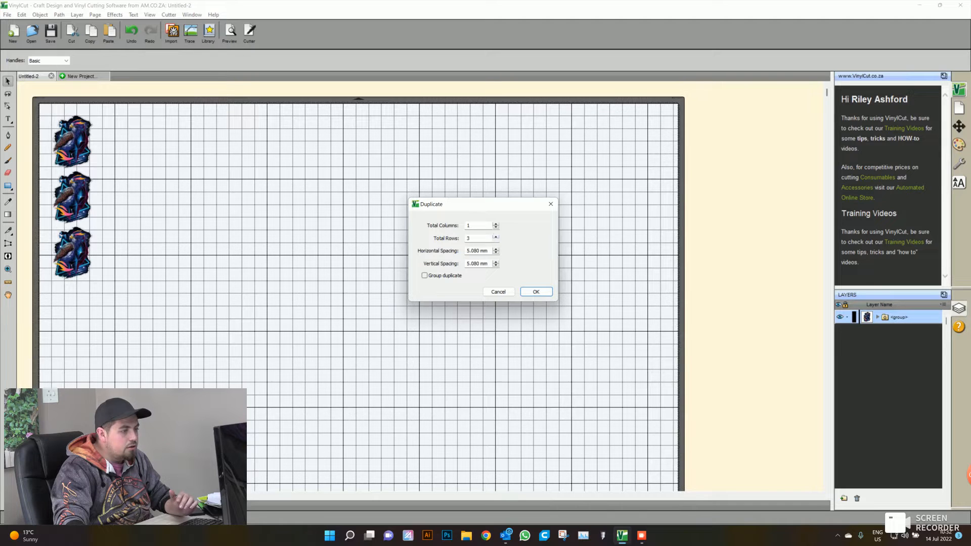
click(496, 224)
click(496, 224)
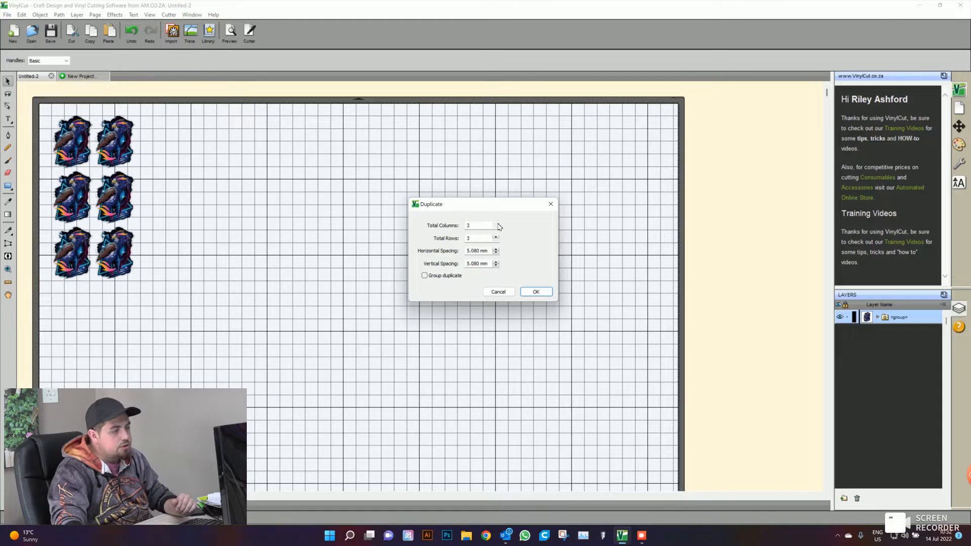
click(495, 224)
click(495, 224)
click(495, 224)
click(495, 224)
click(495, 224)
click(495, 224)
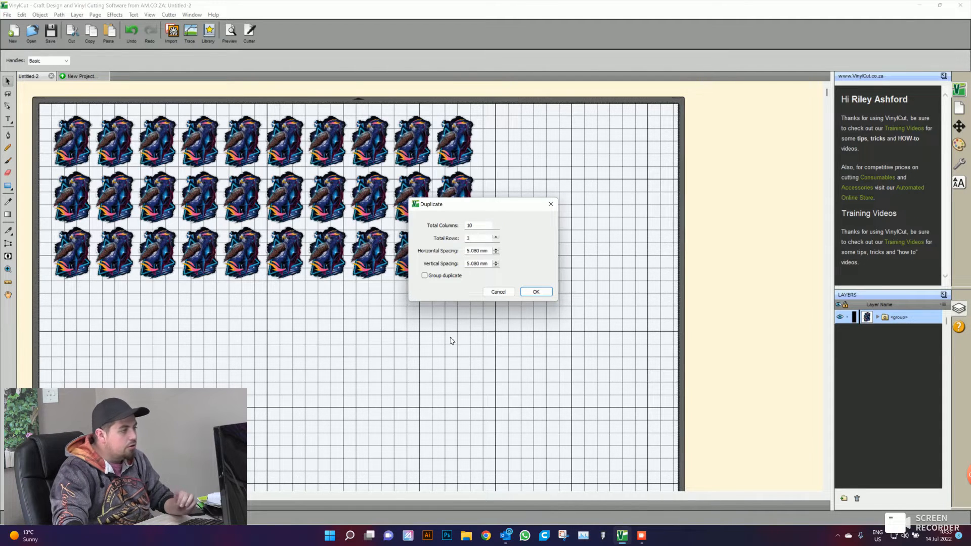
drag(454, 210, 334, 335)
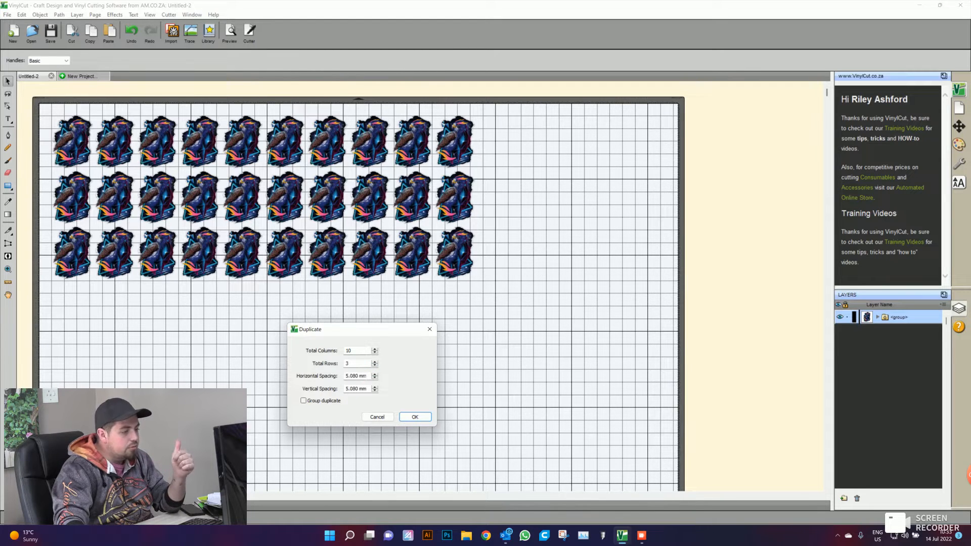
click(414, 417)
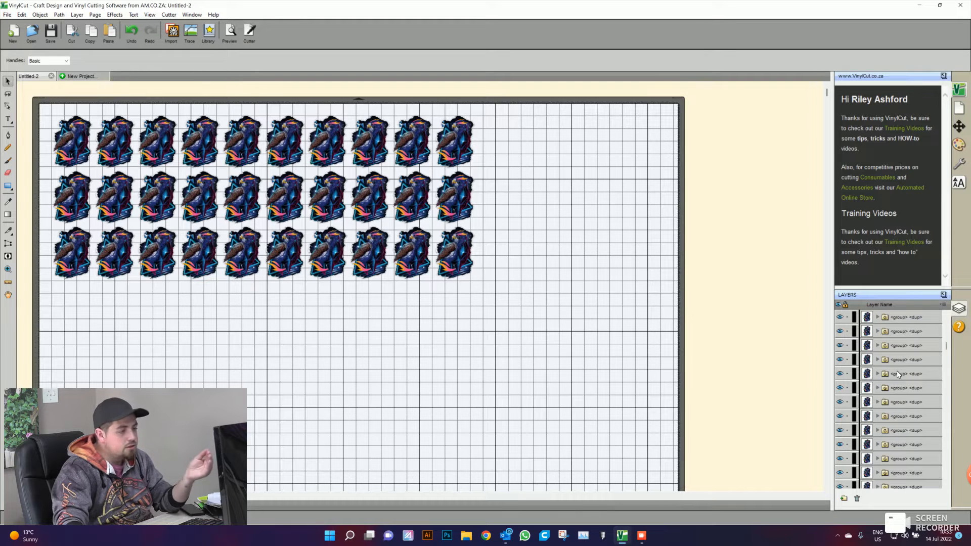
- Examine the duplicated groups in the layer list, toggling the visibility of one copy off and on
scroll(902, 381, down, 2)
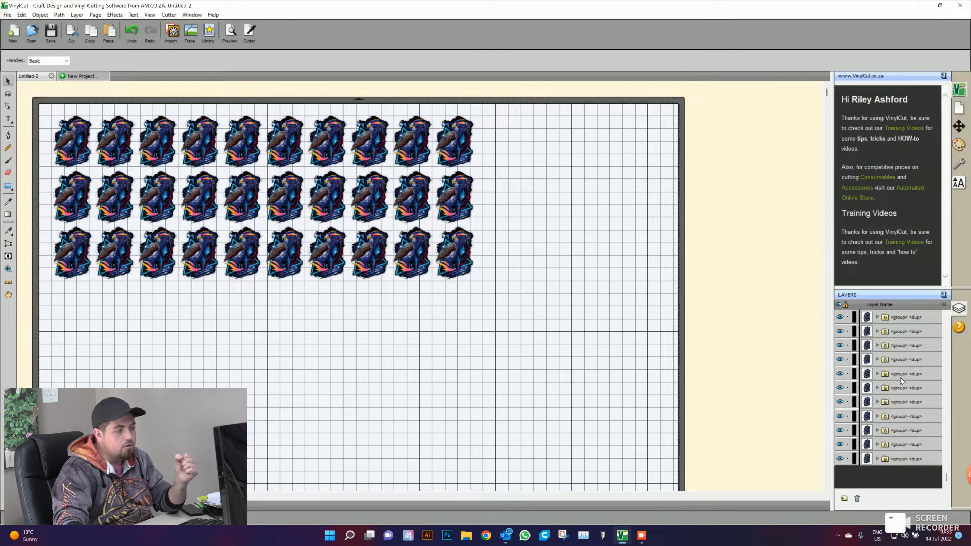
scroll(895, 393, up, 2)
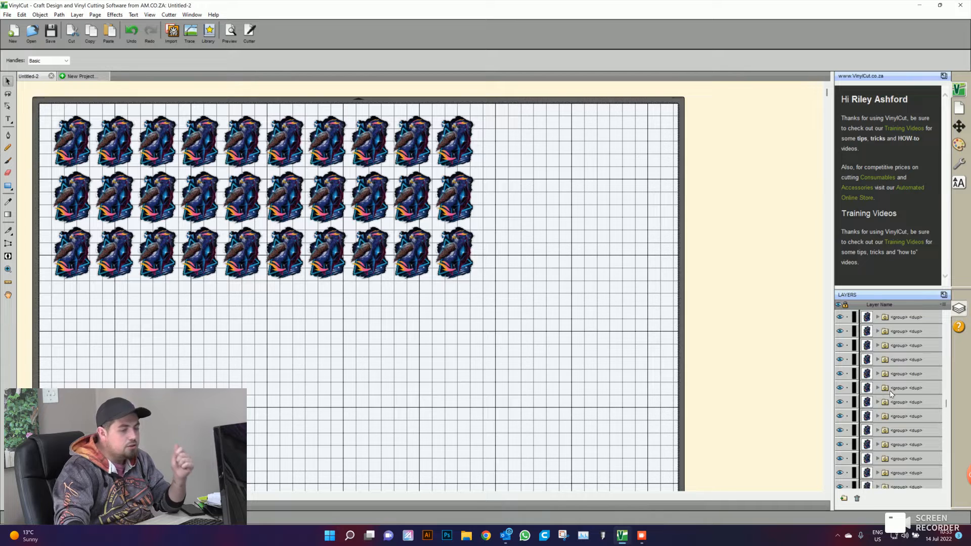
click(841, 332)
click(840, 332)
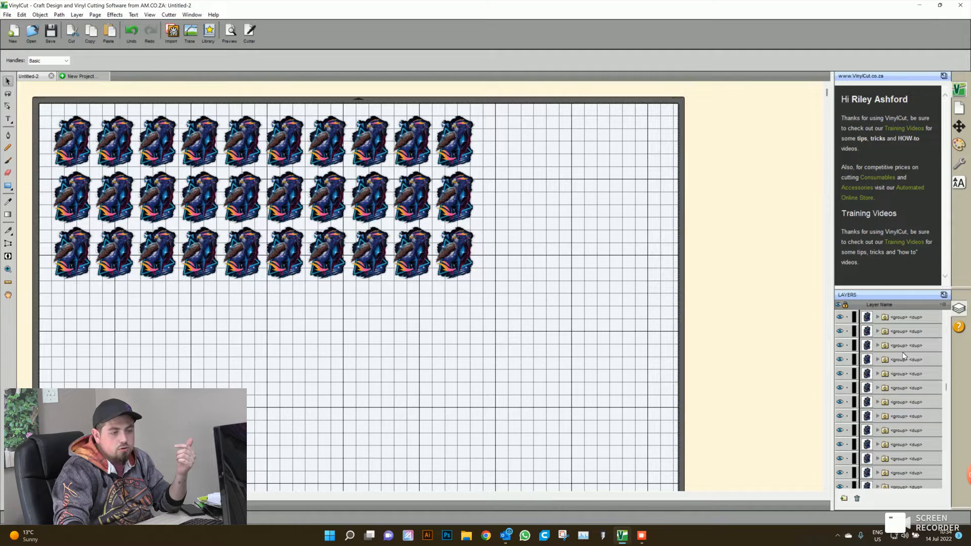
scroll(894, 409, down, 5)
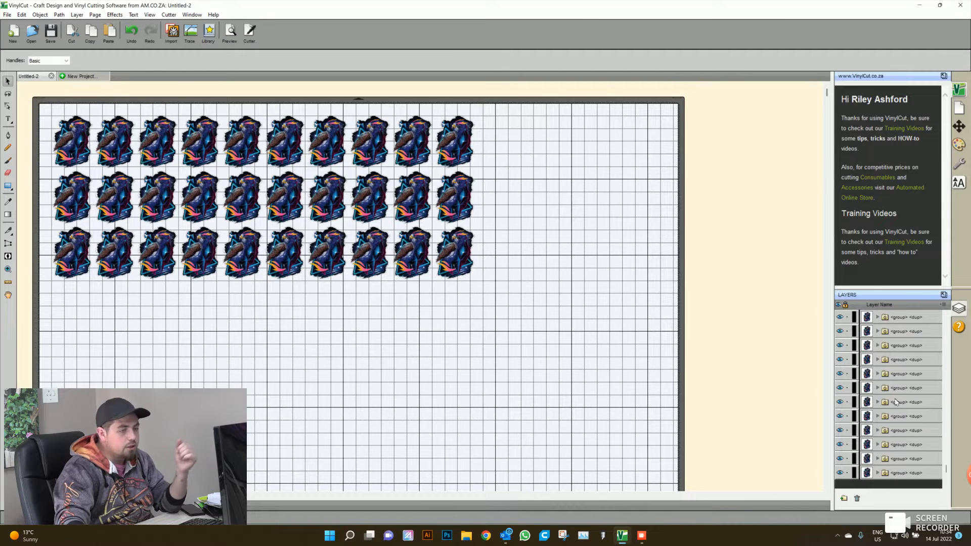
scroll(895, 392, up, 3)
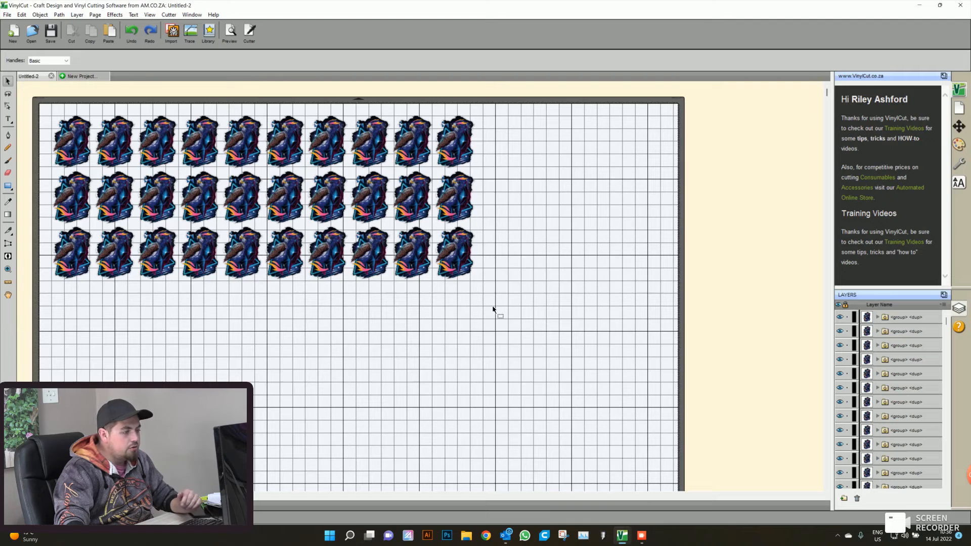
- Combine all the eagle copies into a single group and clear the selection
drag(491, 298, 35, 94)
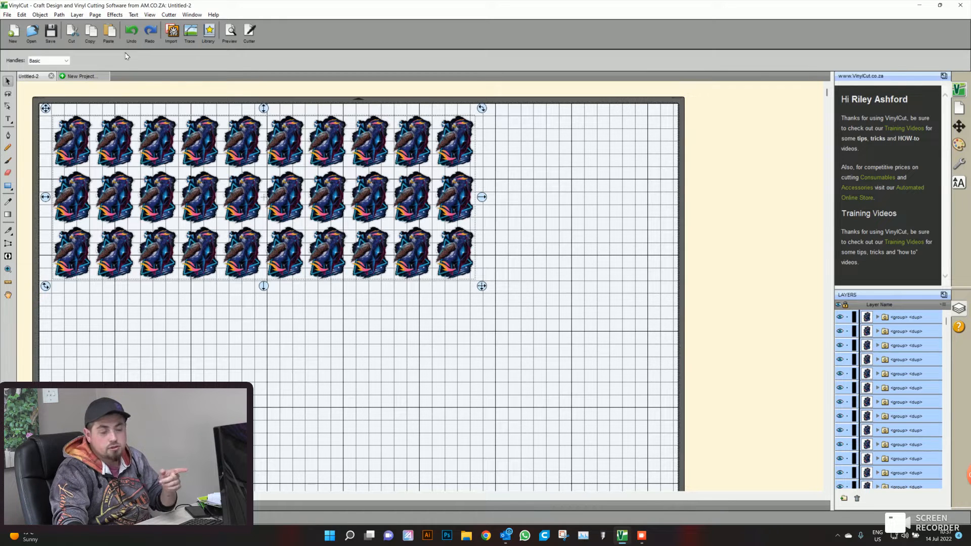
right_click(262, 189)
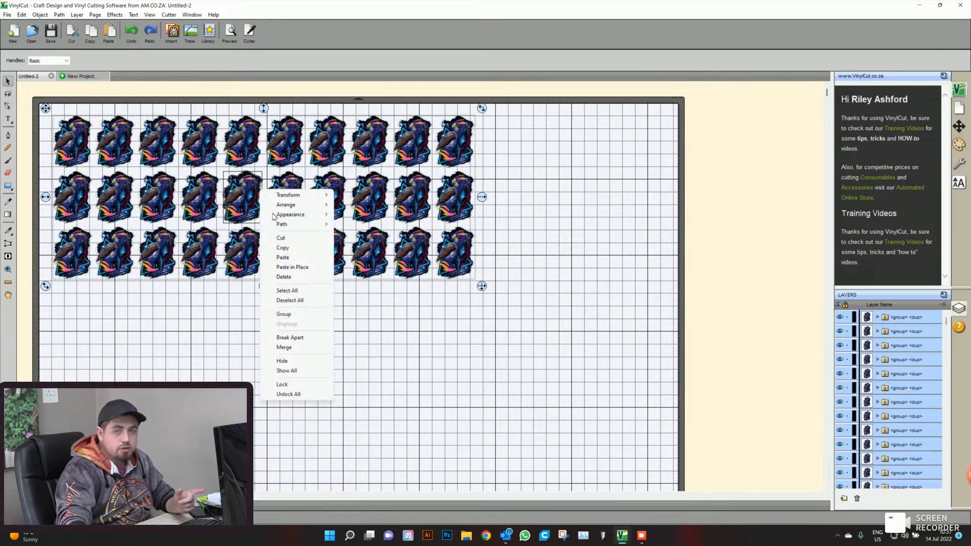
click(286, 313)
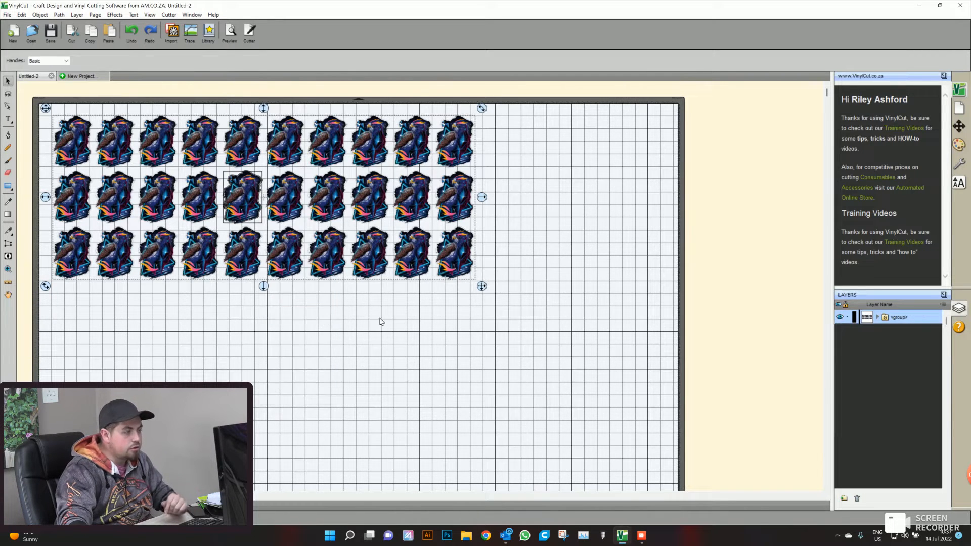
click(480, 265)
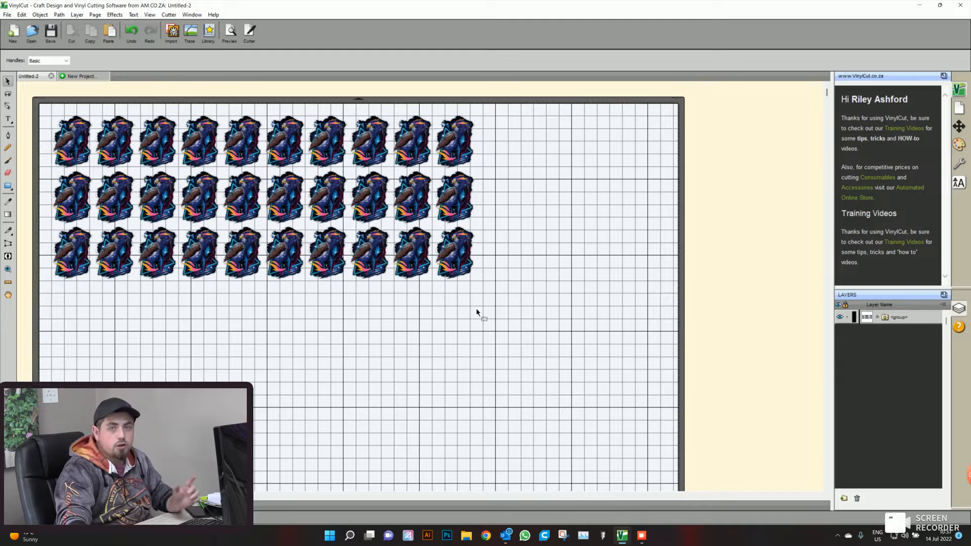
- Select the combined eagle group and preview its cut lines and Print+Cut registration marks, toggling the printable content on and off
drag(491, 300, 43, 109)
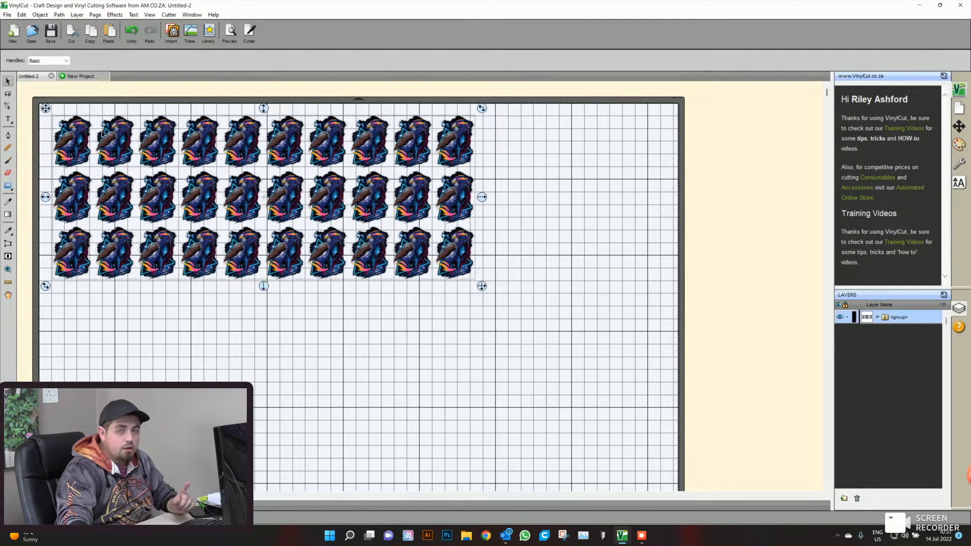
click(230, 33)
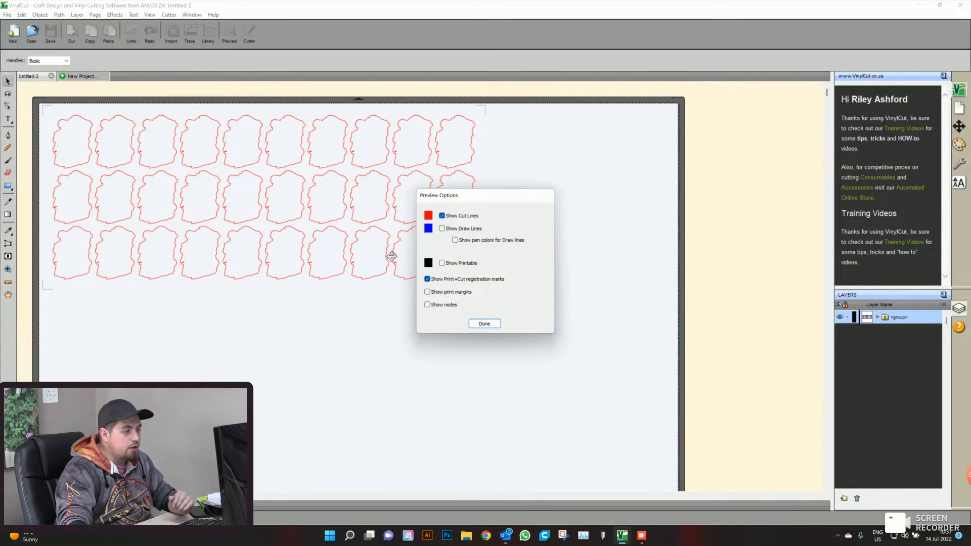
click(429, 279)
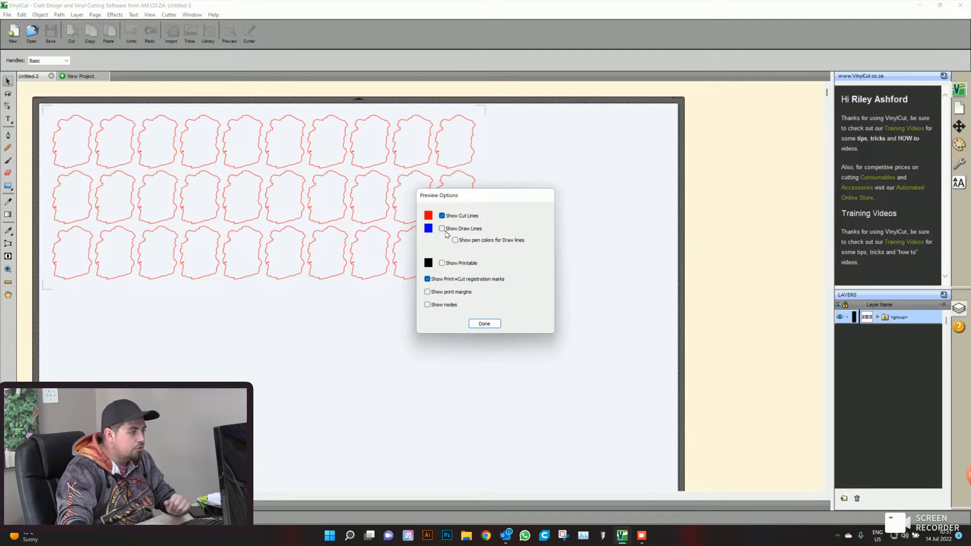
click(446, 265)
click(446, 264)
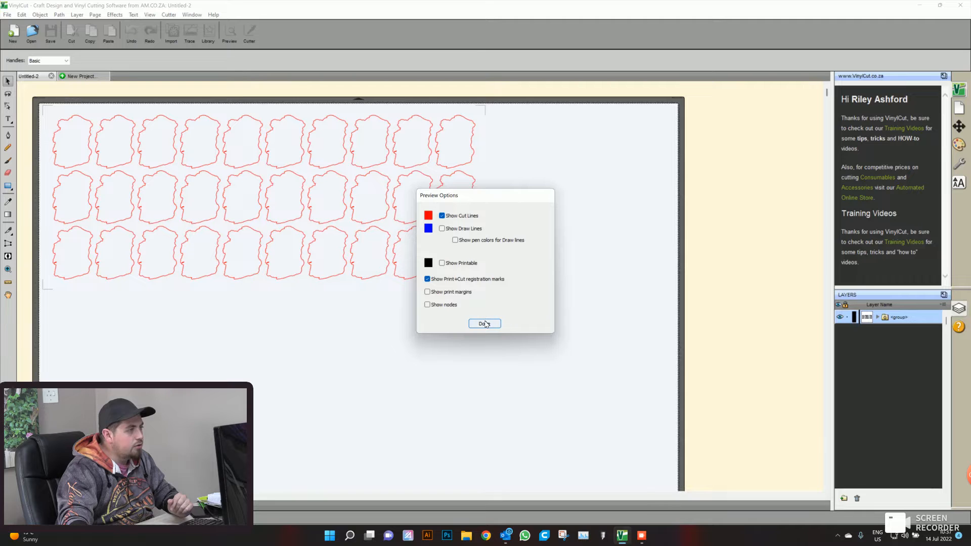
click(484, 325)
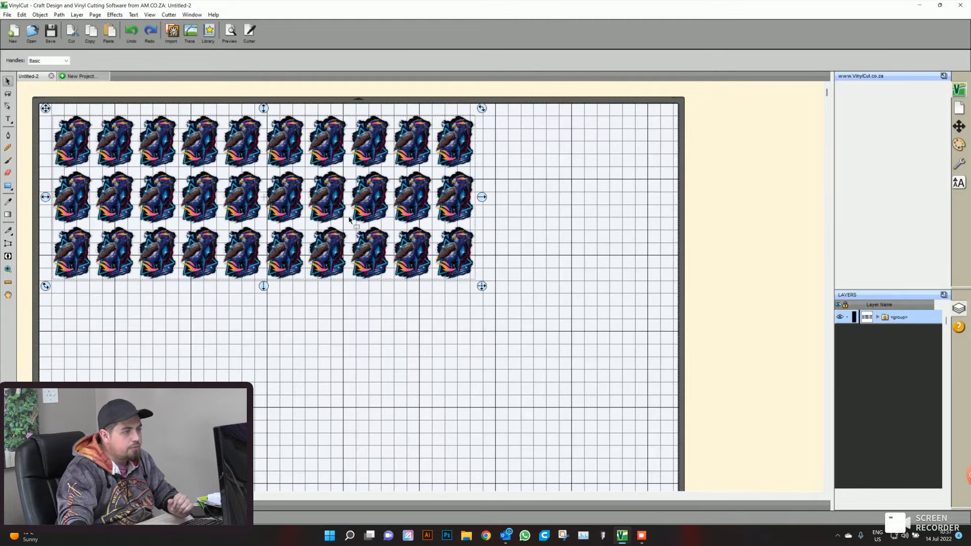
- Set the cutter model to V-Smart+ V3-1660 in the cut settings
click(250, 31)
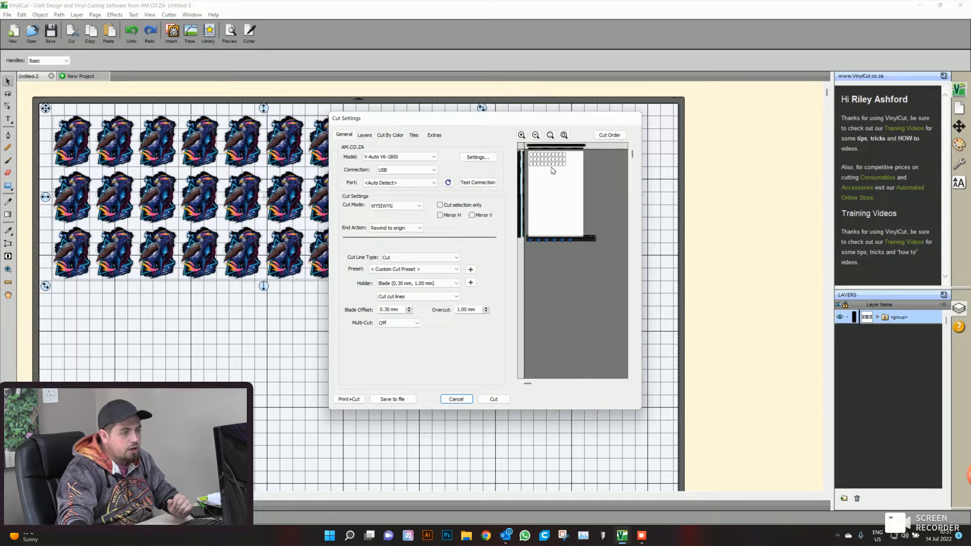
click(521, 135)
drag(569, 242, 560, 196)
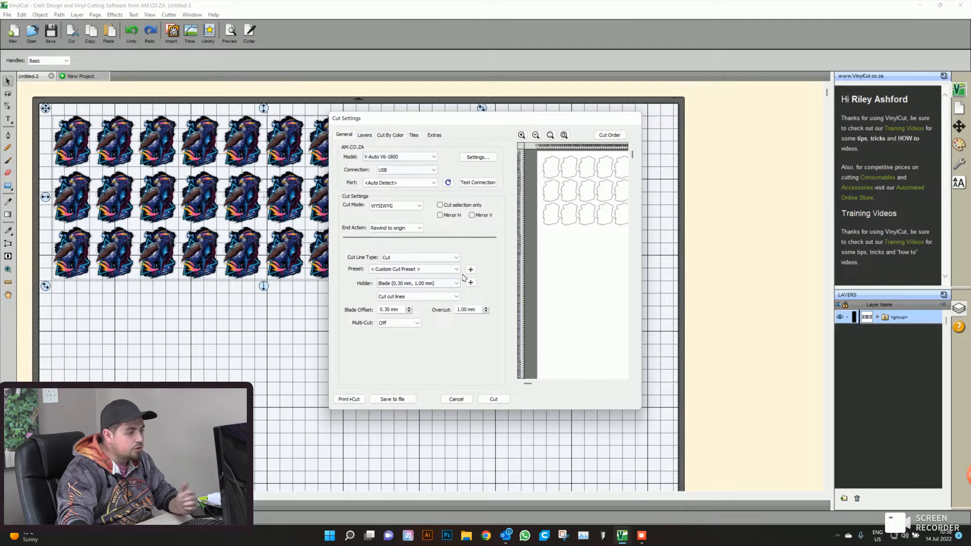
scroll(381, 159, down, 1)
- Choose the USB connection with the port on Auto Detect, and test the connection to the cutter
click(389, 169)
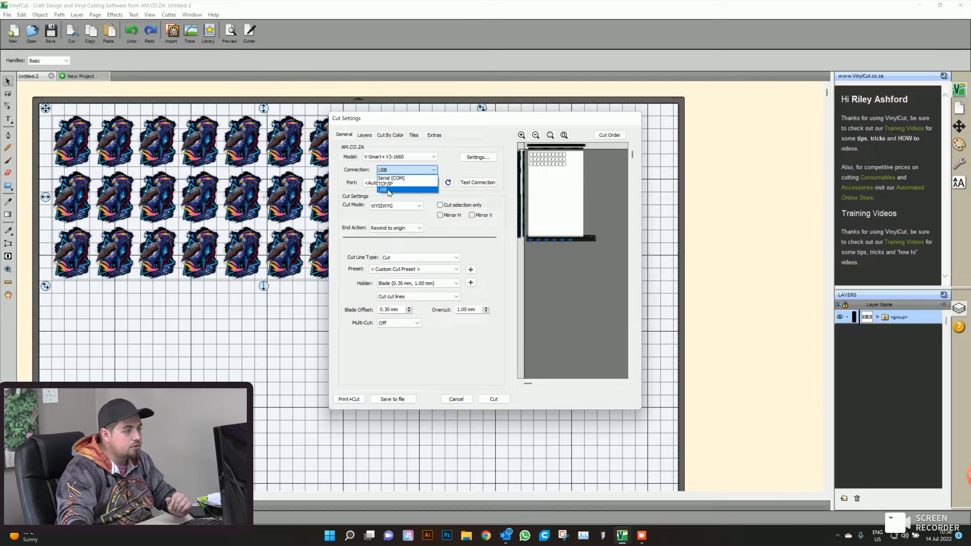
click(396, 169)
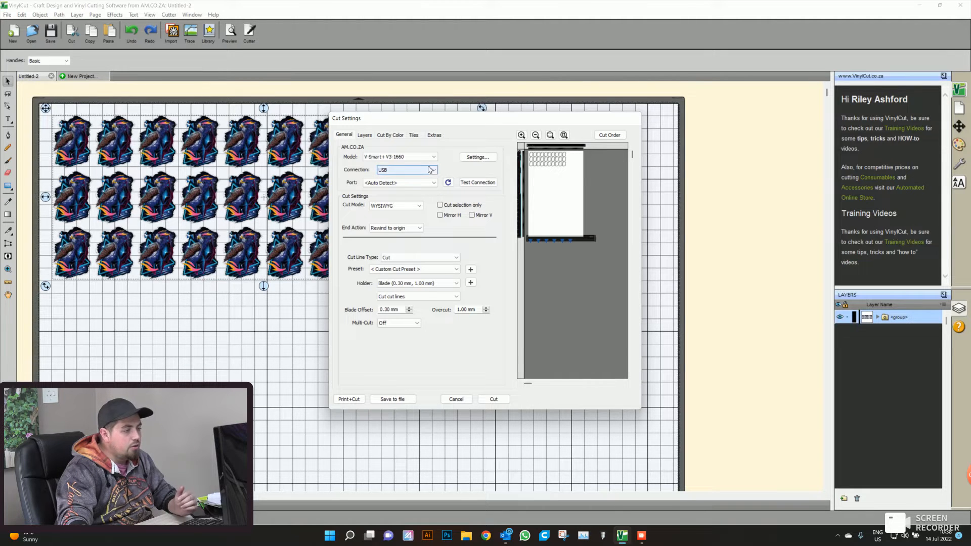
click(399, 172)
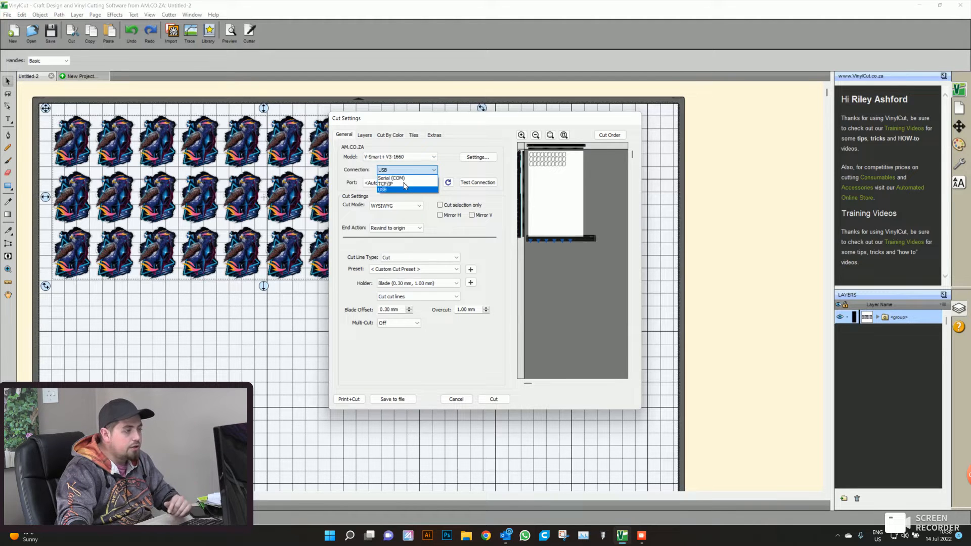
click(390, 189)
click(390, 186)
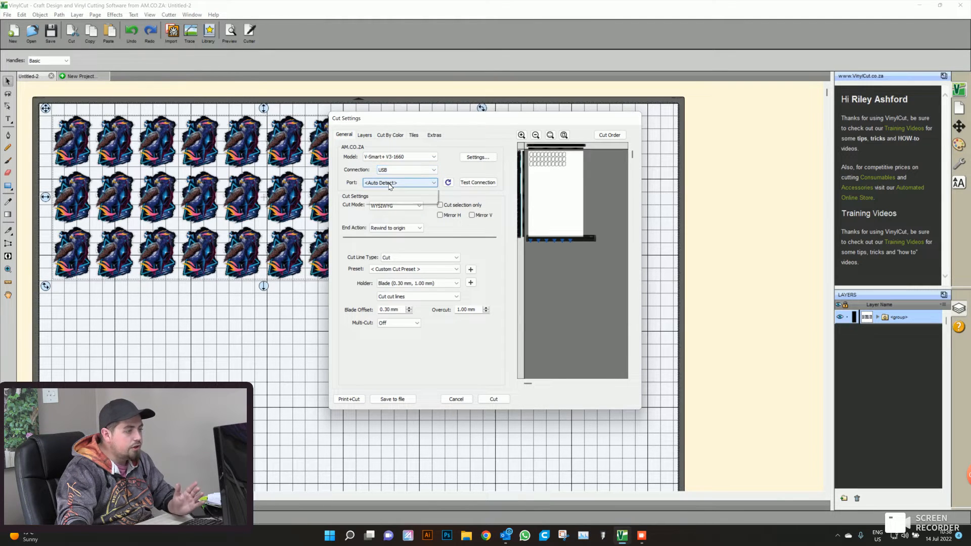
click(390, 186)
click(480, 183)
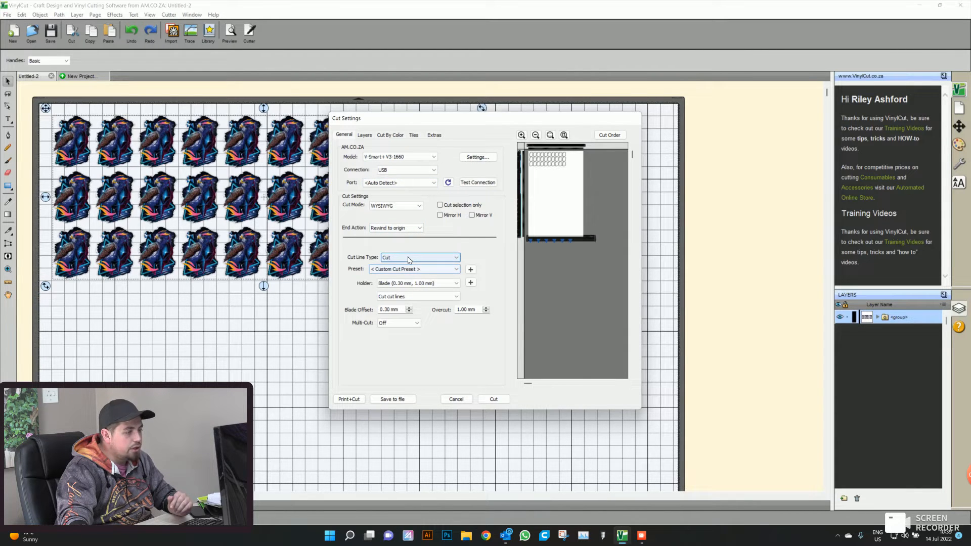
- Keep the cut line type on Cut and start saving the cut job to a file
click(418, 259)
click(407, 259)
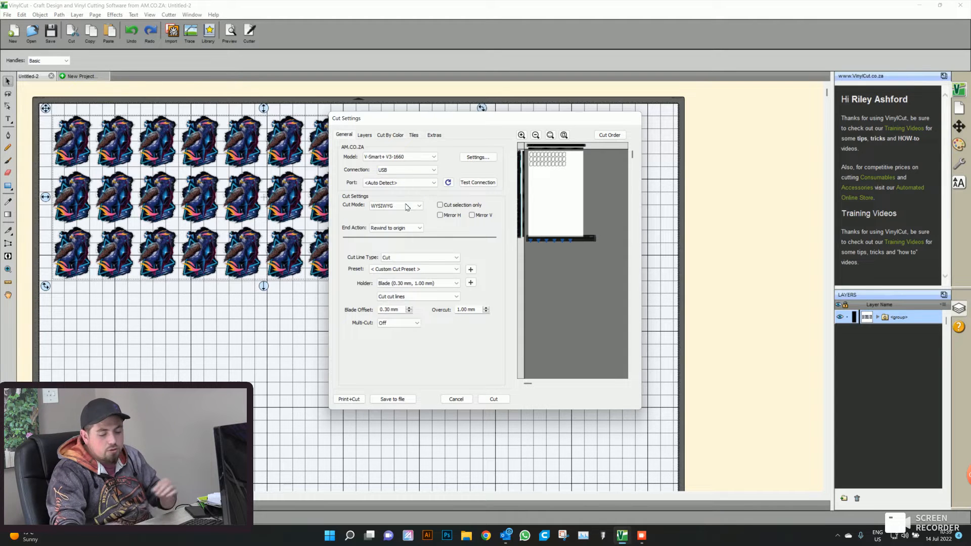
click(375, 399)
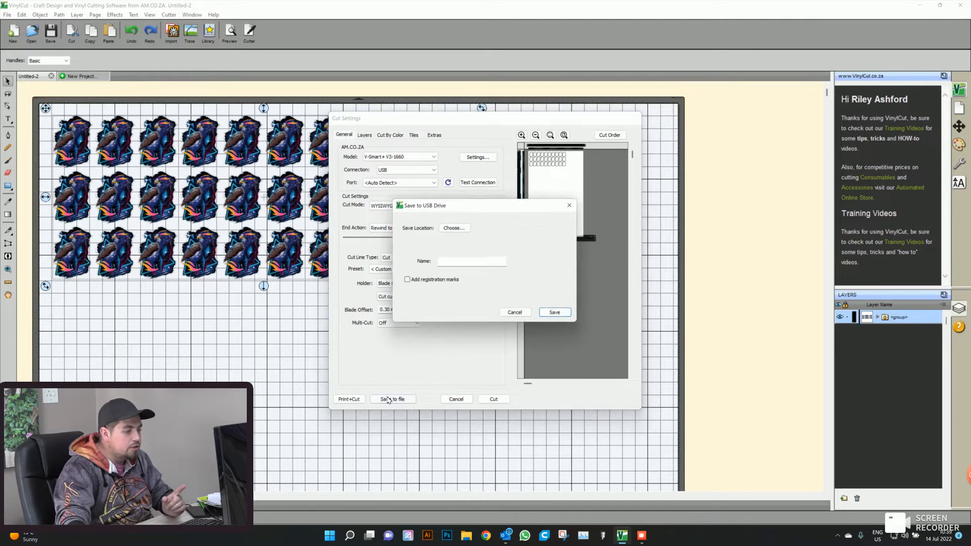